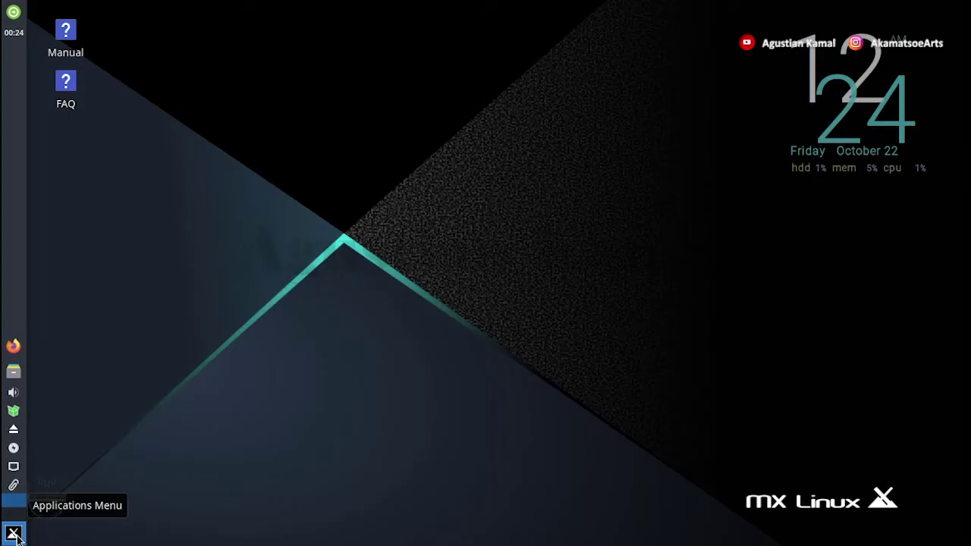
Launch Terminal Emulator and run 'sudo apt update', which reports 186 upgradable packages.
click(13, 534)
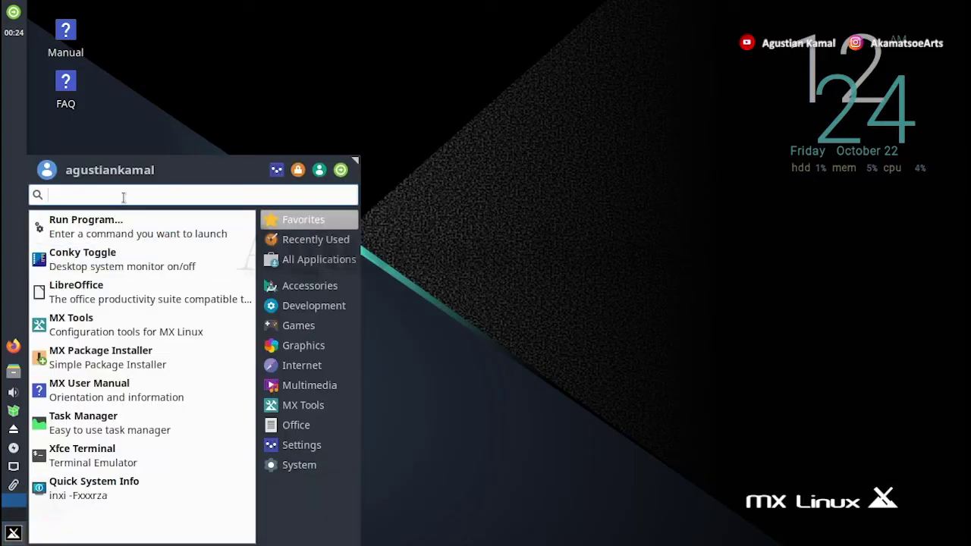
text(termina)
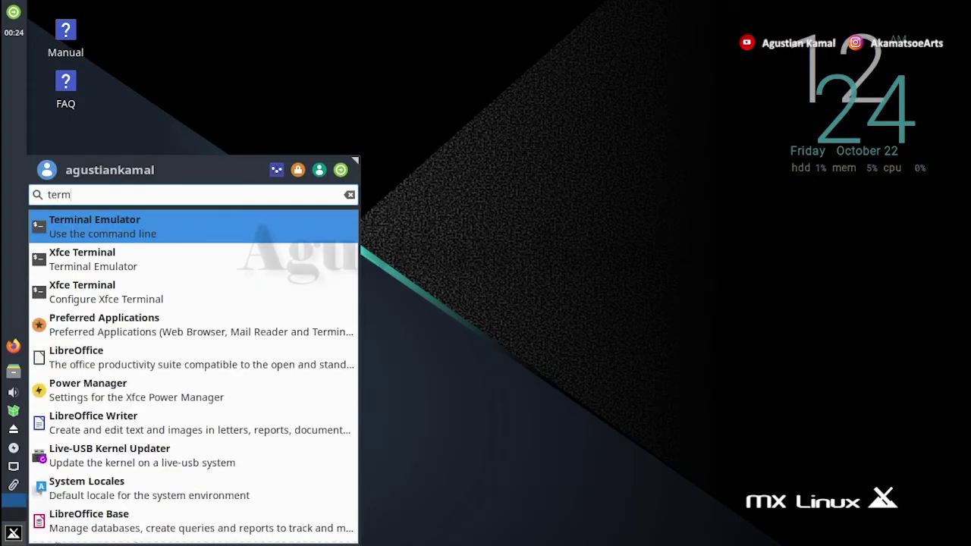
click(119, 219)
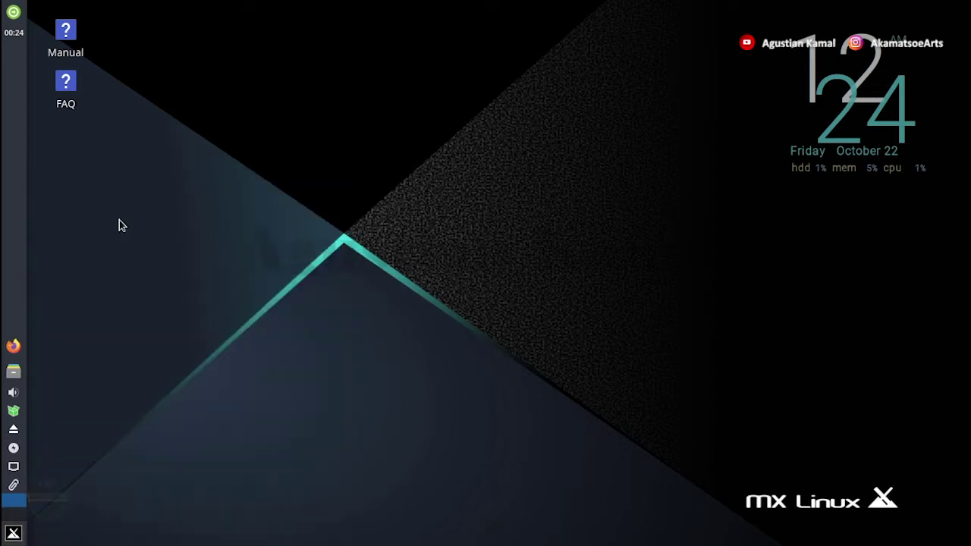
drag(445, 9, 590, 102)
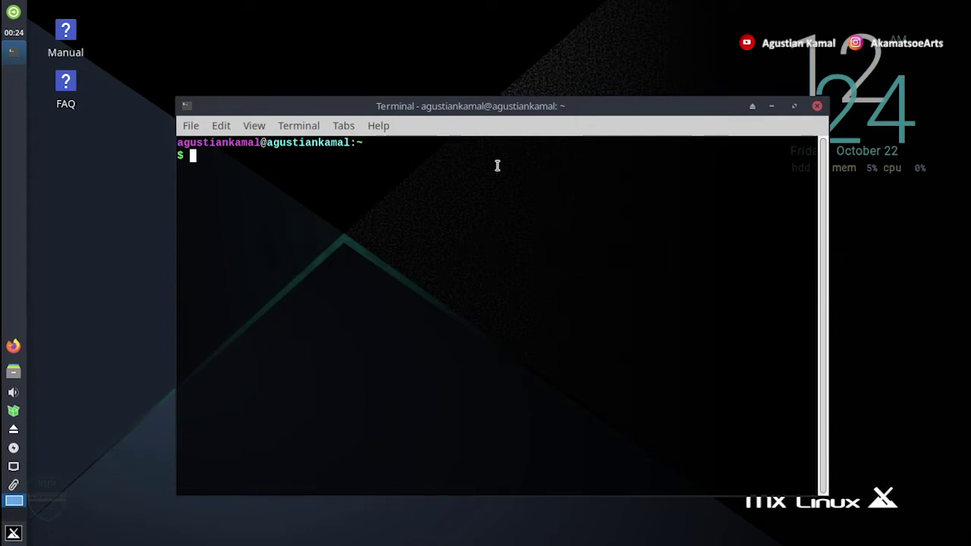
text(sud)
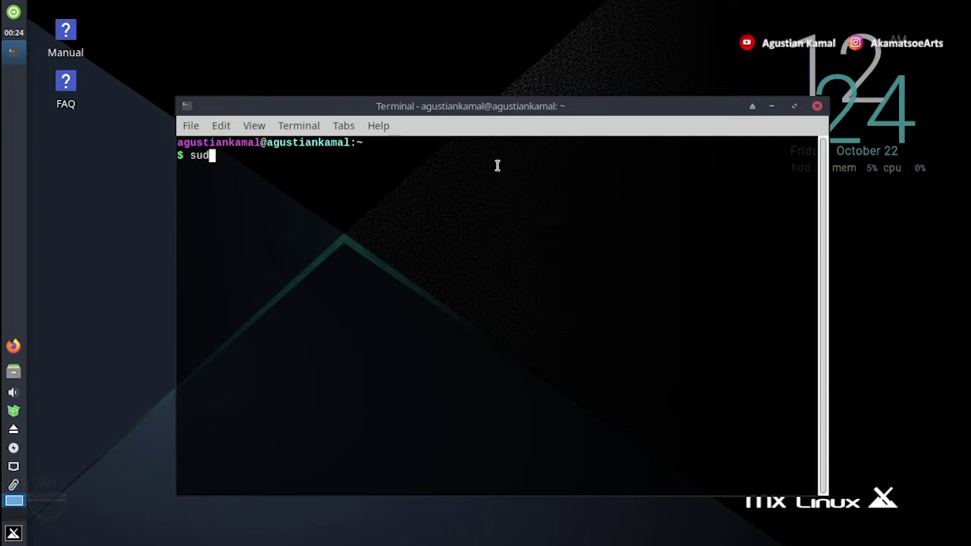
text(o apt update)
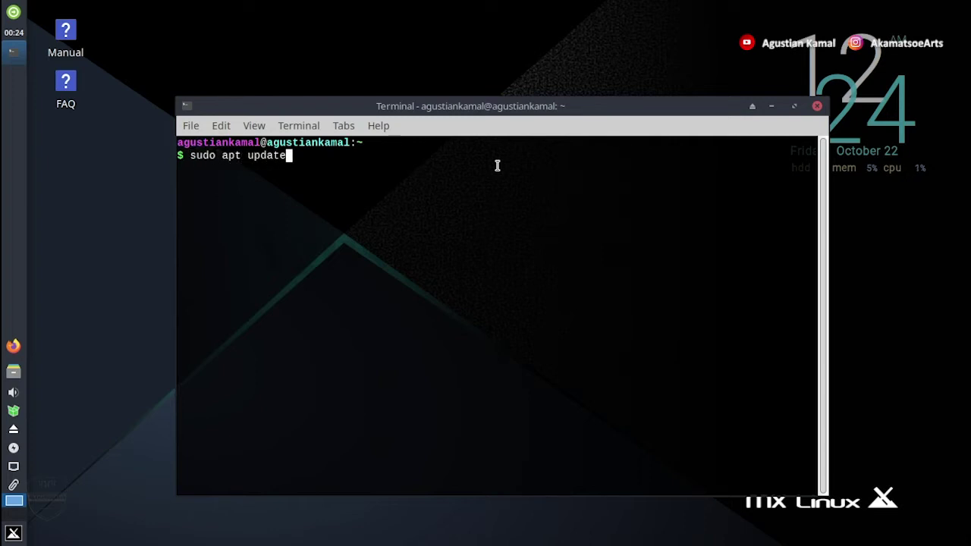
key(Return)
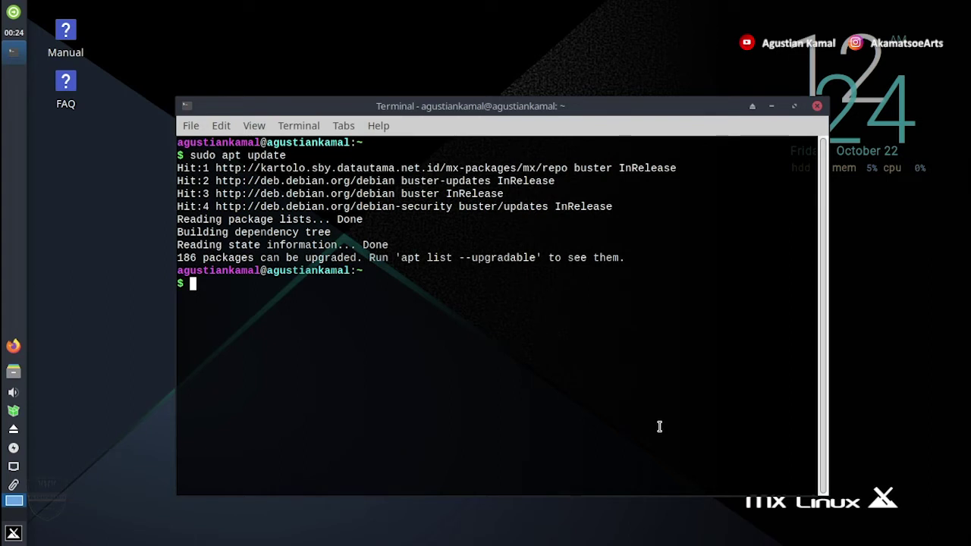
Install the refind package with 'sudo apt install refind', letting it install rEFInd to the ESP.
text(sudo apt)
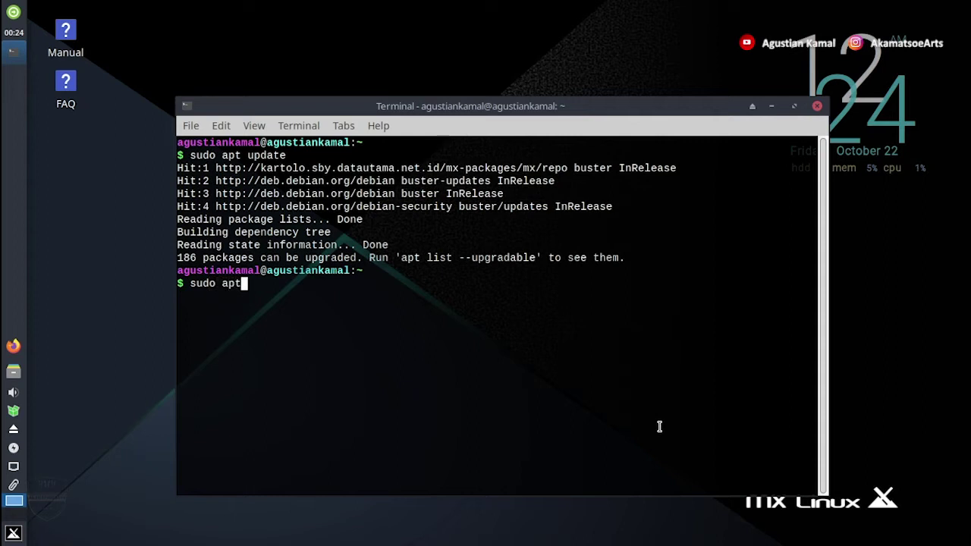
text( install)
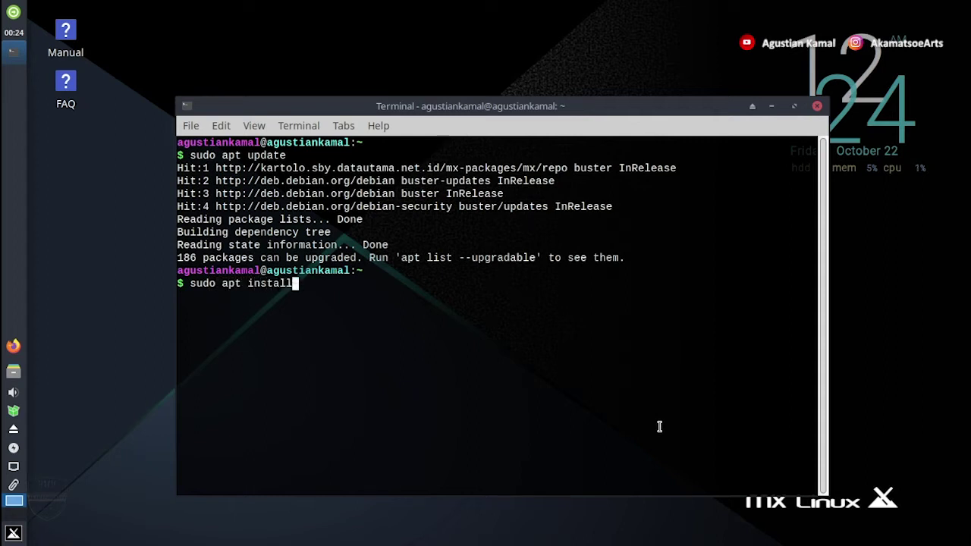
text( refind)
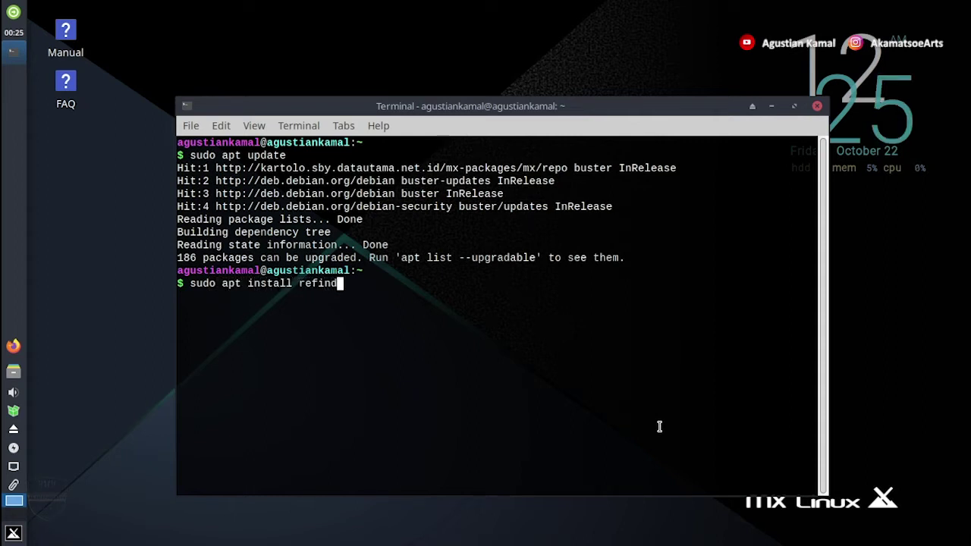
key(Return)
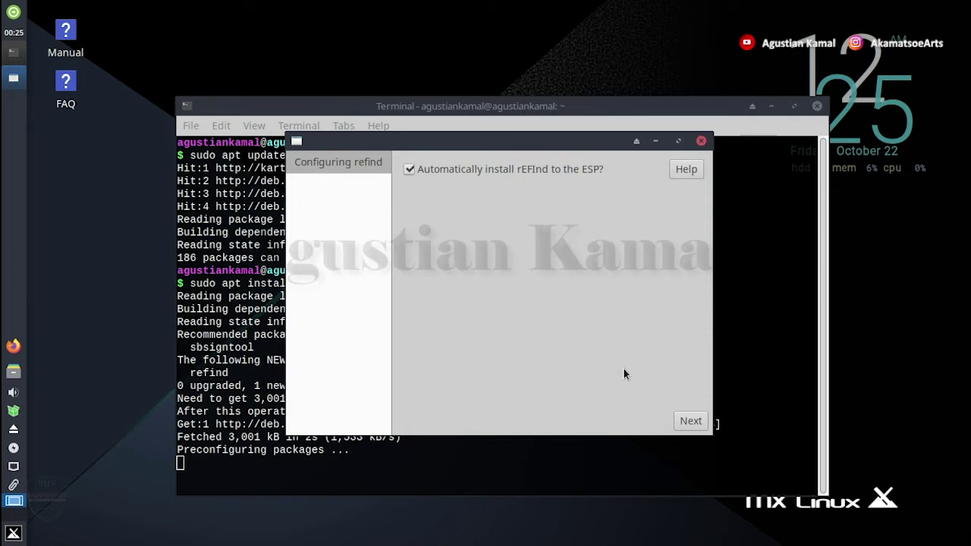
click(685, 423)
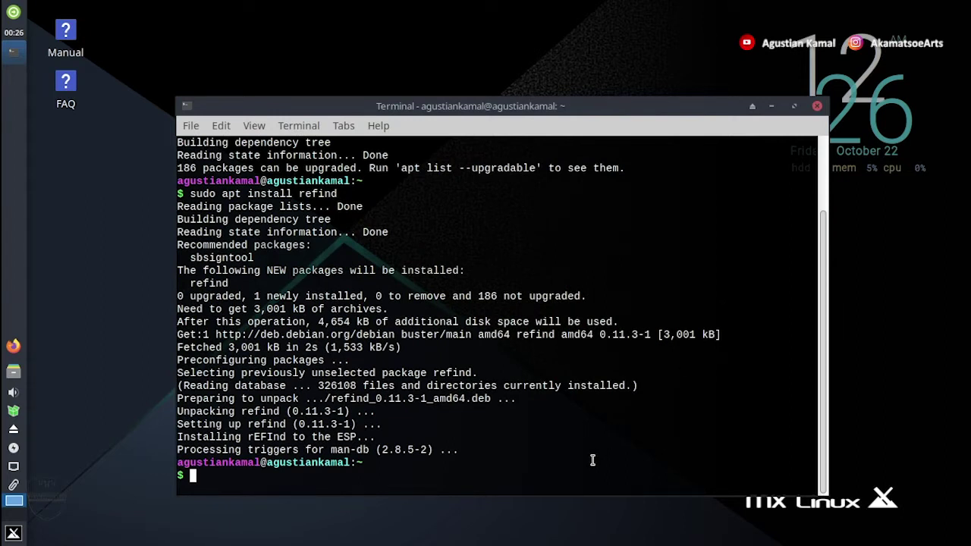
Run 'sudo refind-install' to make rEFInd the default boot manager, then close the terminal.
text(sudo refind-)
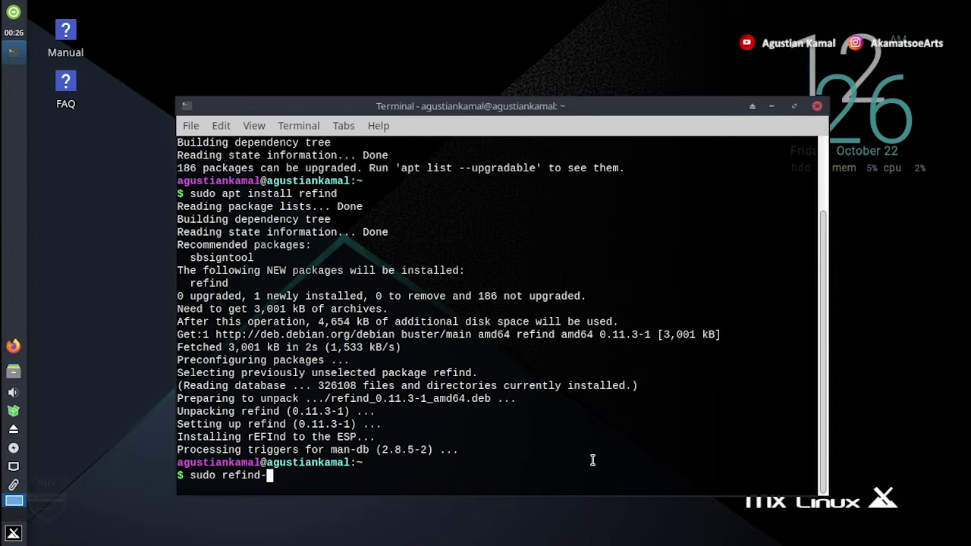
text(in)
key(Tab)
key(Return)
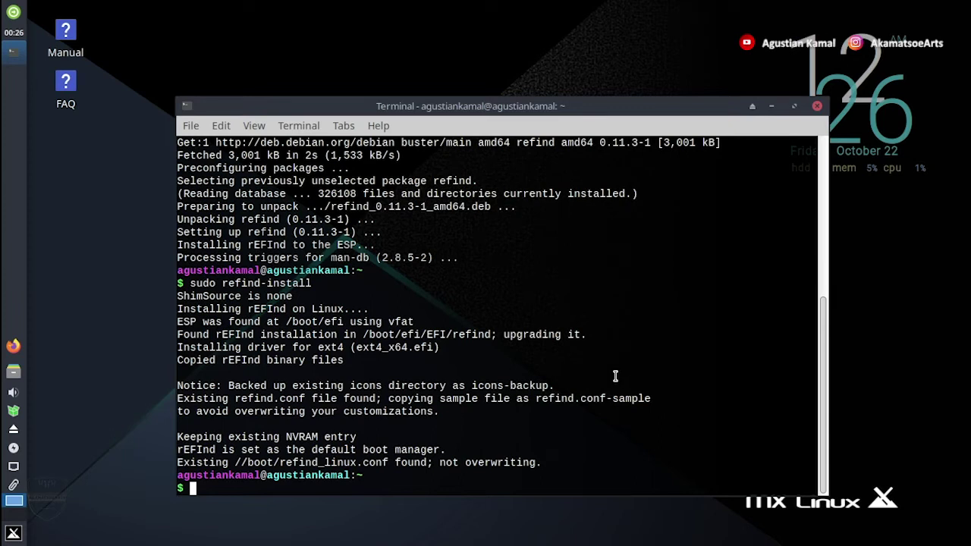
click(817, 107)
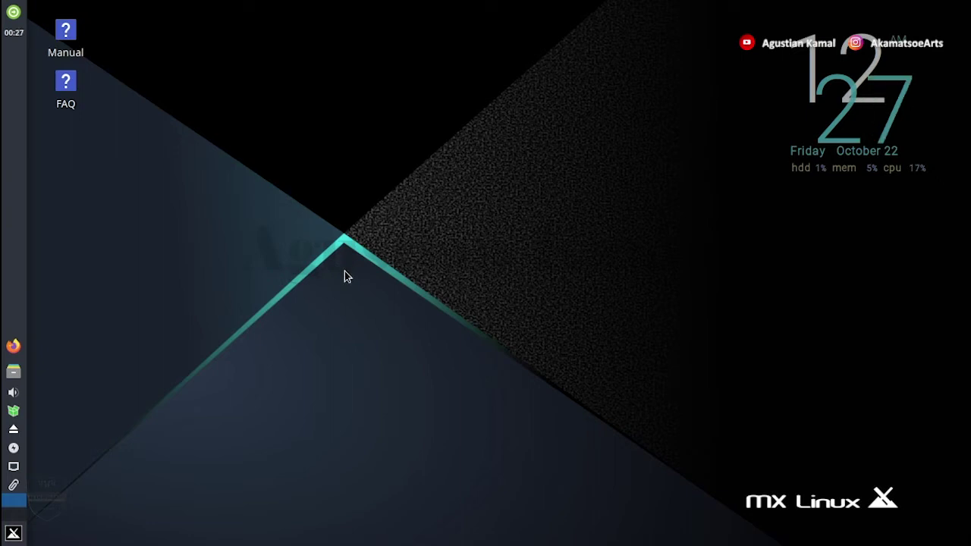
click(13, 370)
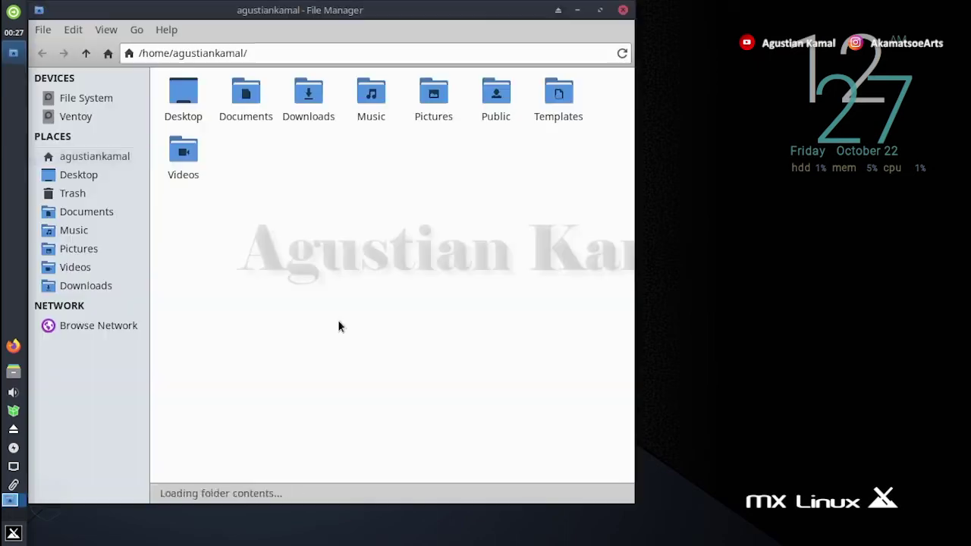
double_click(509, 16)
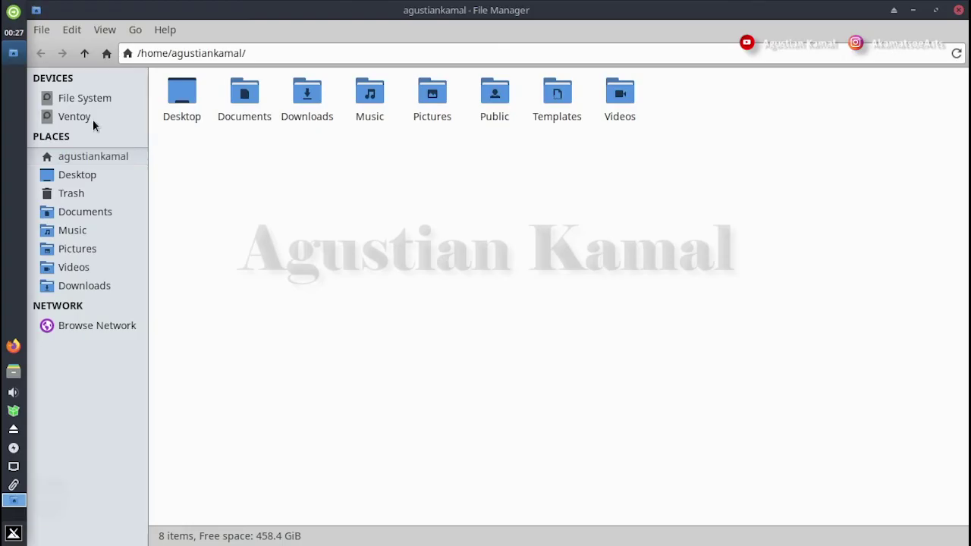
click(87, 116)
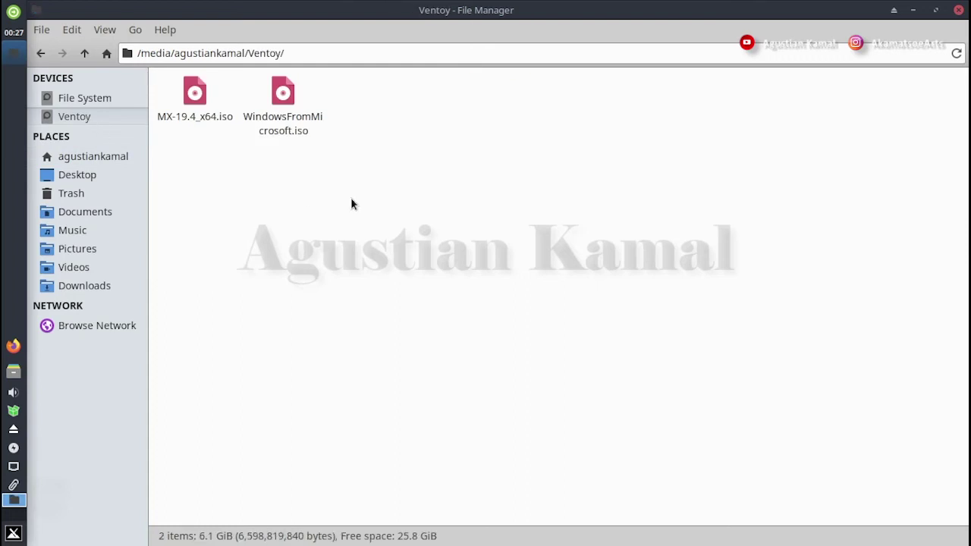
click(203, 121)
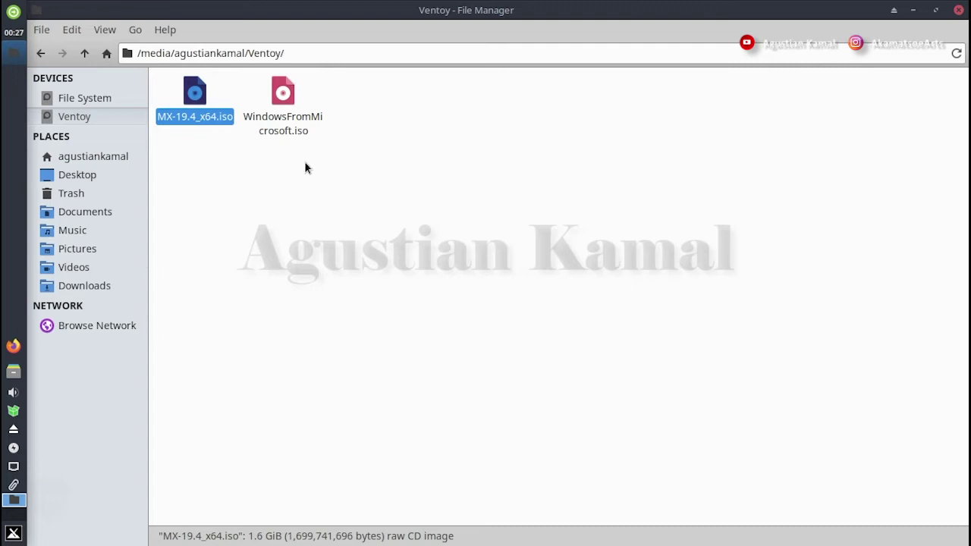
click(302, 126)
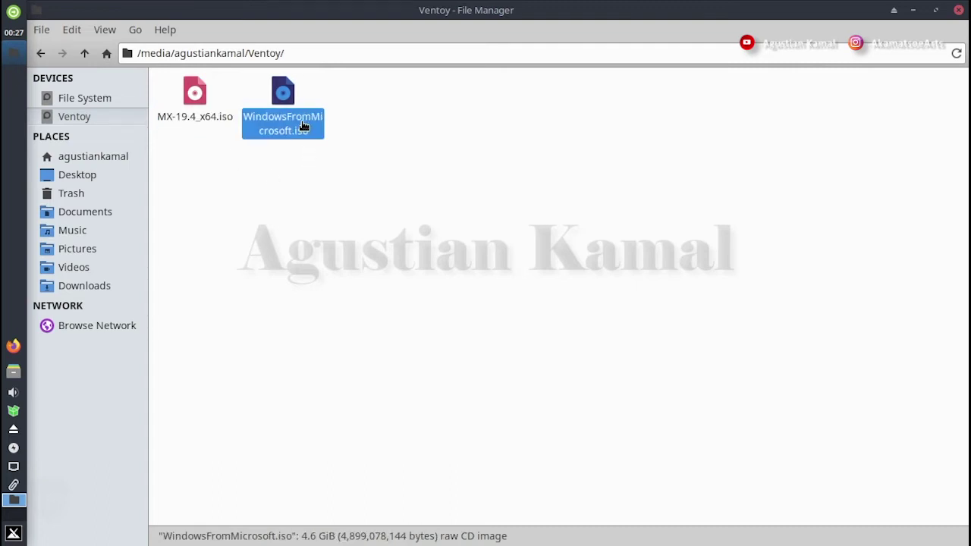
click(390, 182)
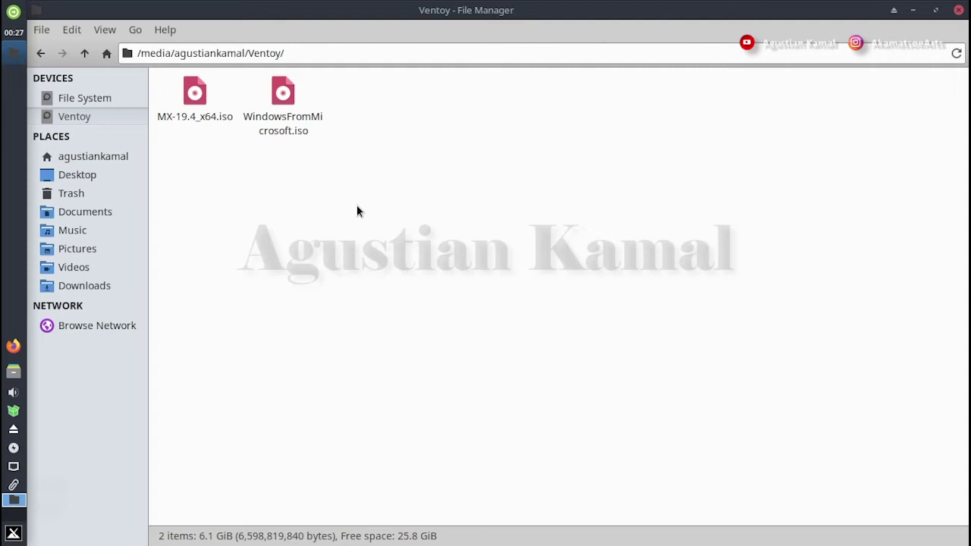
click(957, 10)
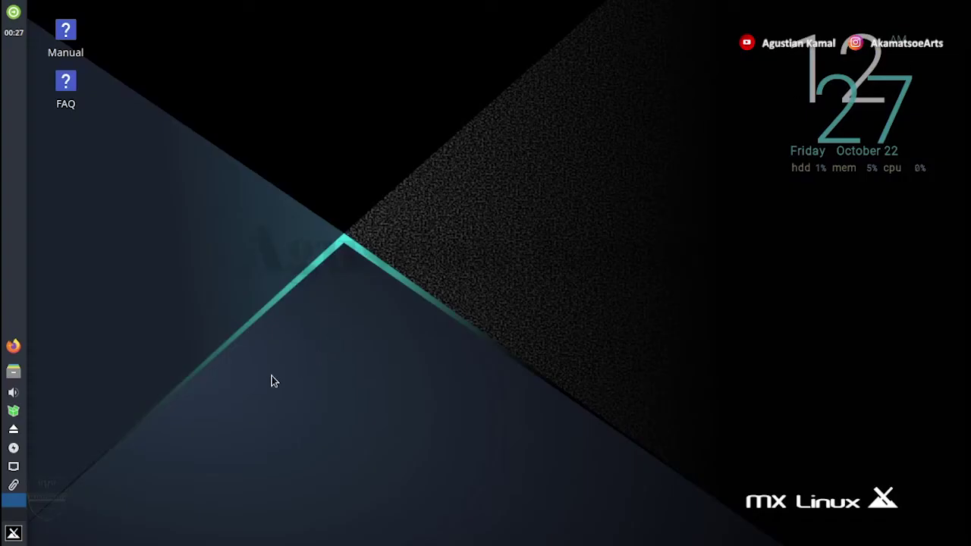
Restart the computer and boot the VTOYEFI fallback loader entry from the rEFInd menu.
click(13, 533)
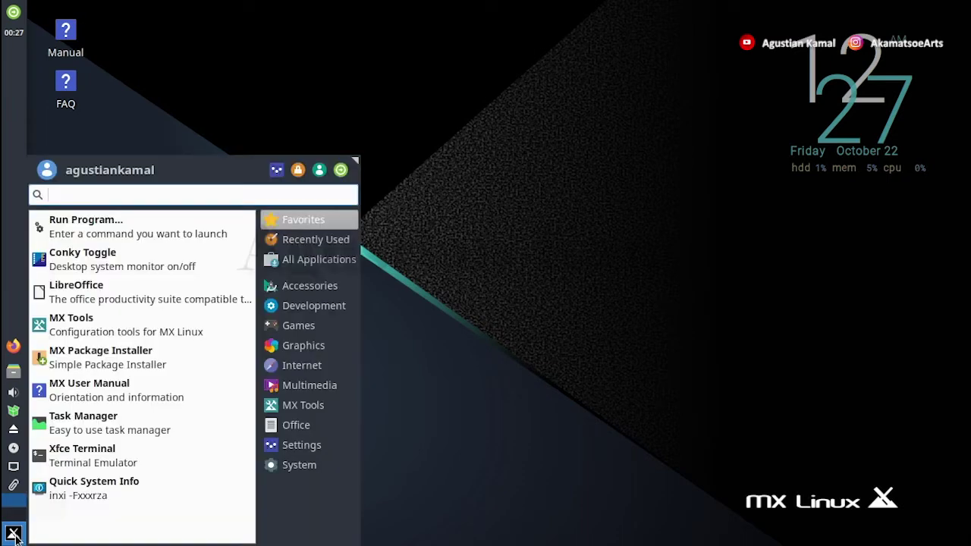
click(341, 170)
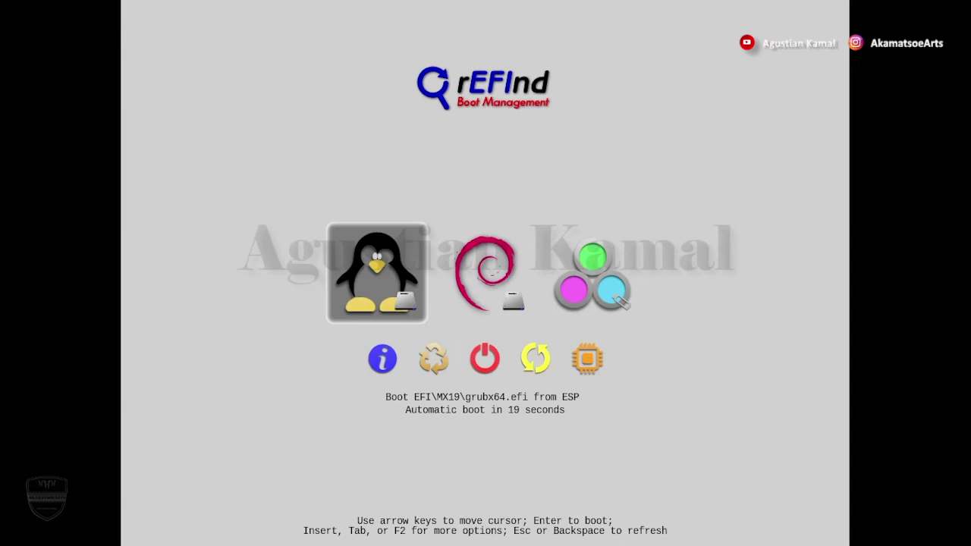
key(Right)
key(Right)
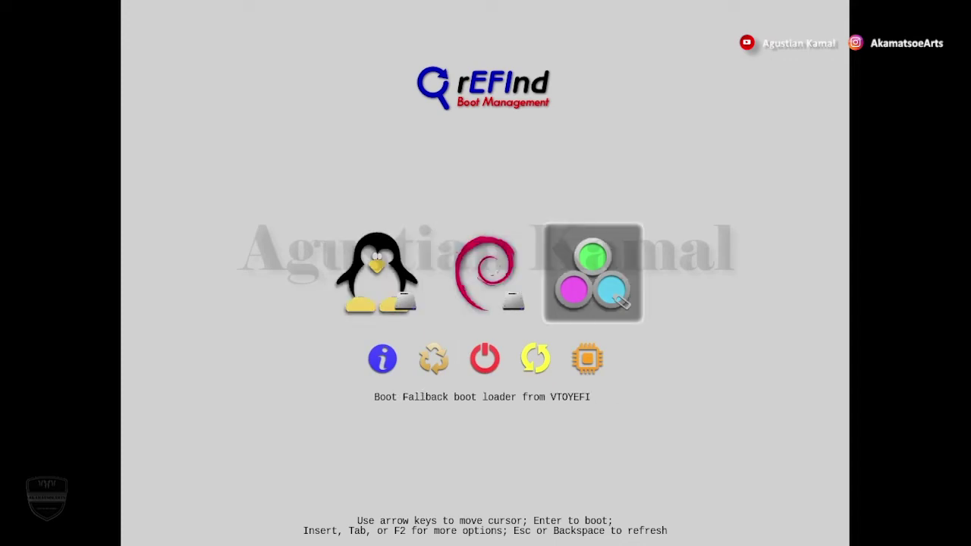
key(Left)
key(Left)
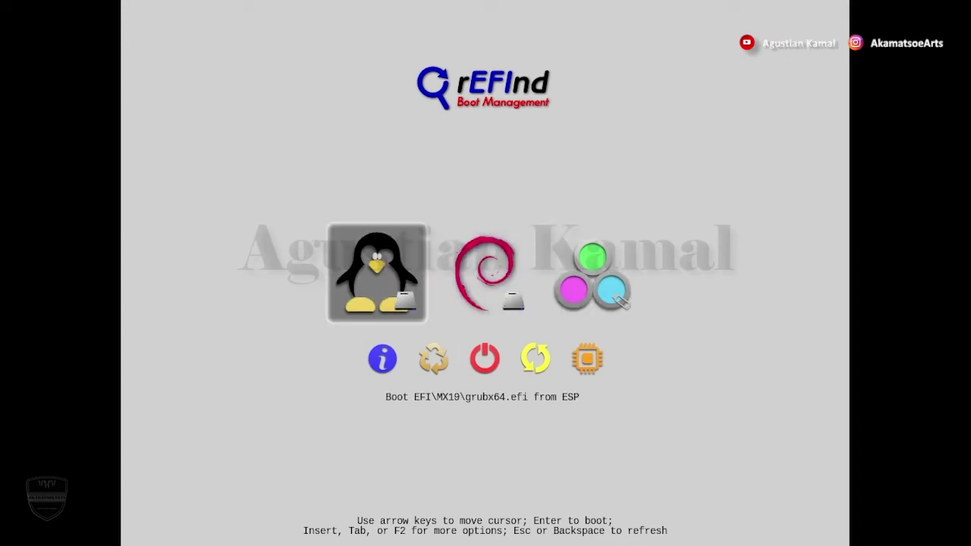
key(Right)
key(Right)
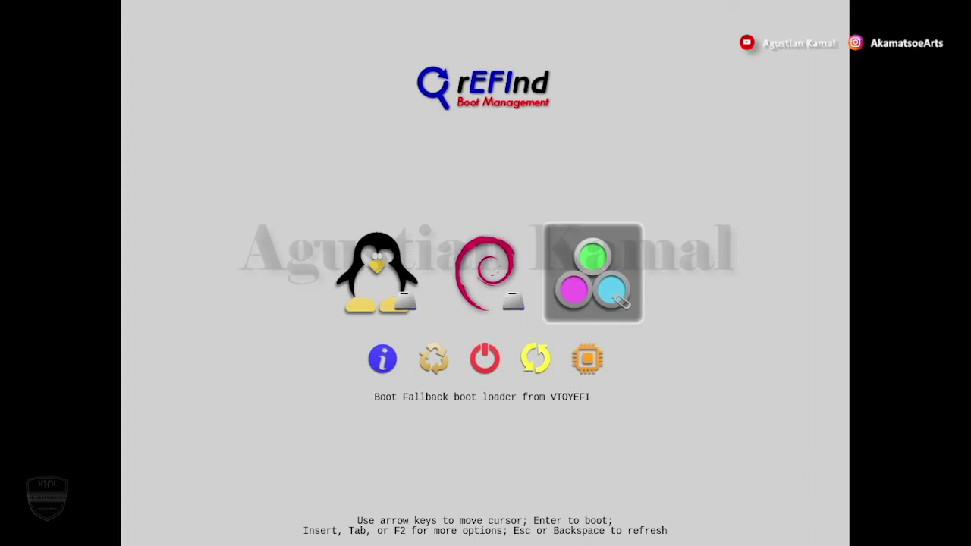
key(Left)
key(Left)
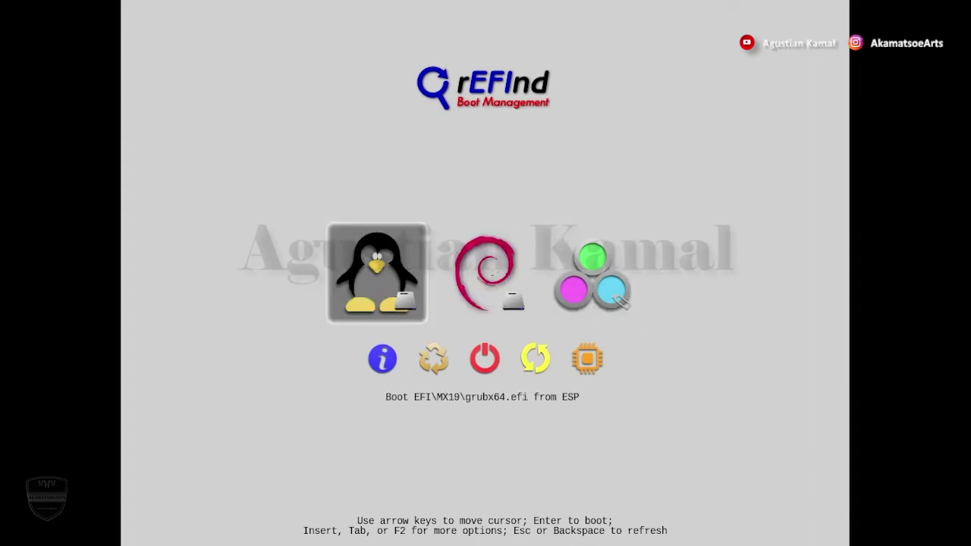
key(Right)
key(Right)
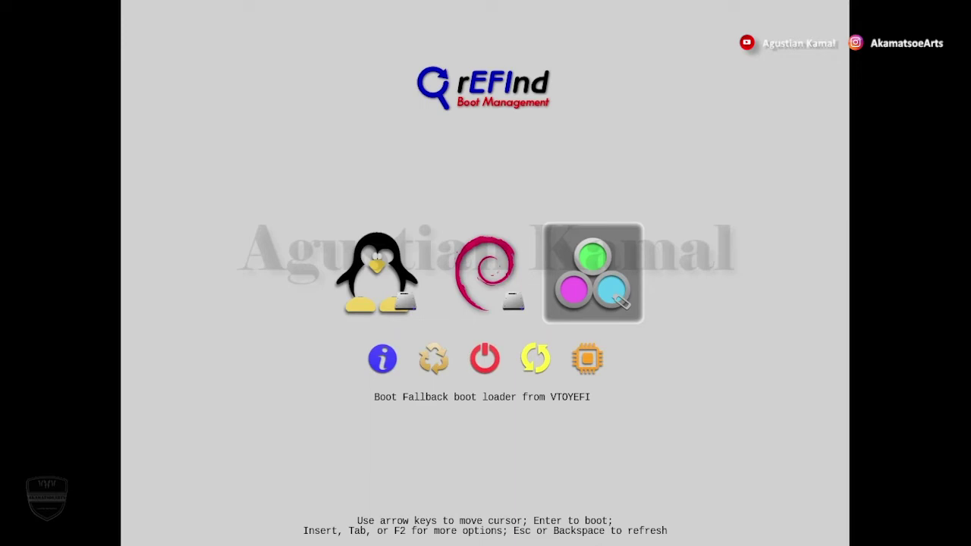
key(Return)
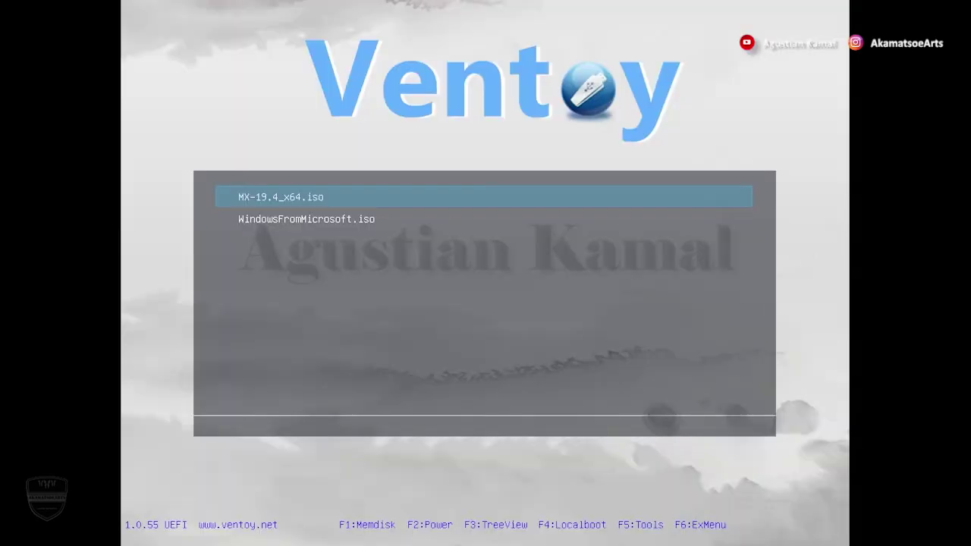
Boot MX-19.4_x64.iso from Ventoy using the default 'MX-19.4 x64 (March 31, 2021)' entry.
key(Down)
key(Up)
key(Return)
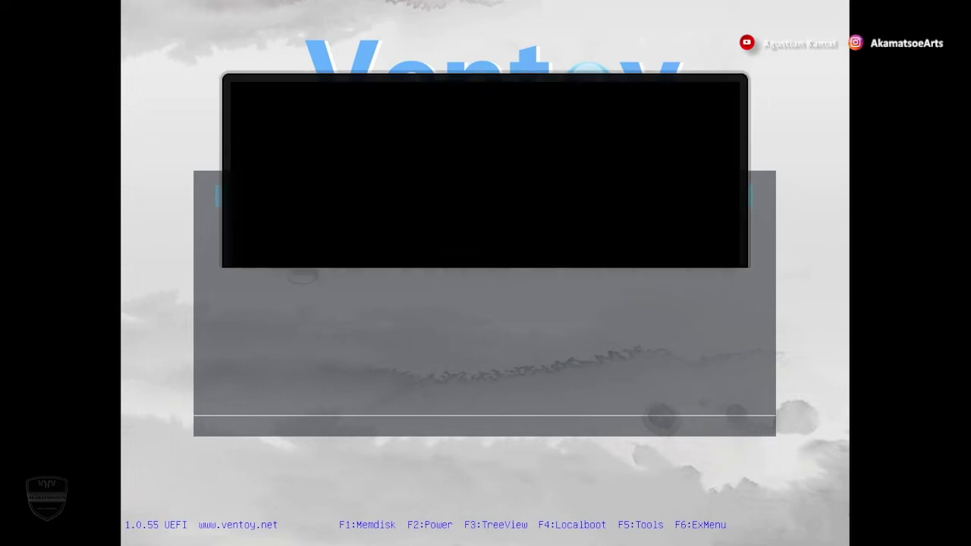
key(Up)
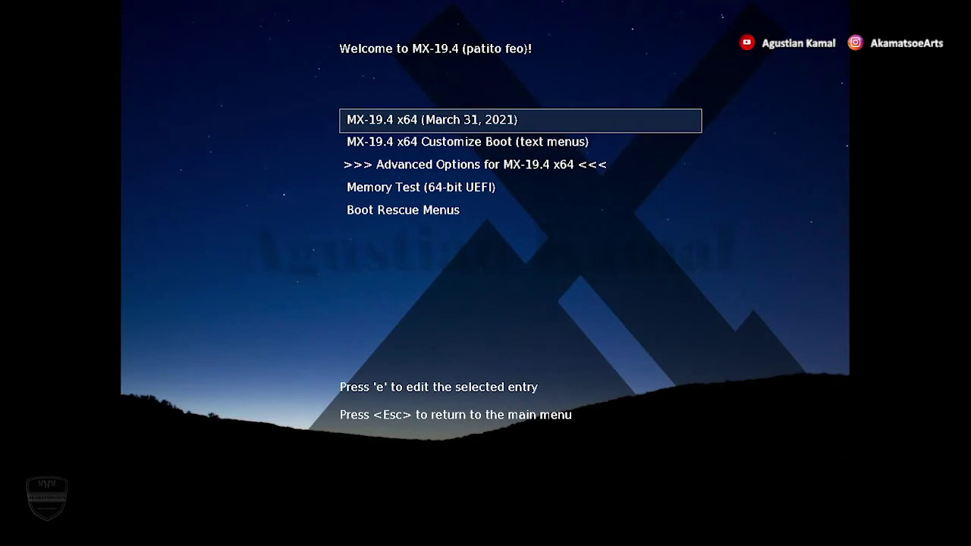
key(Down)
key(Up)
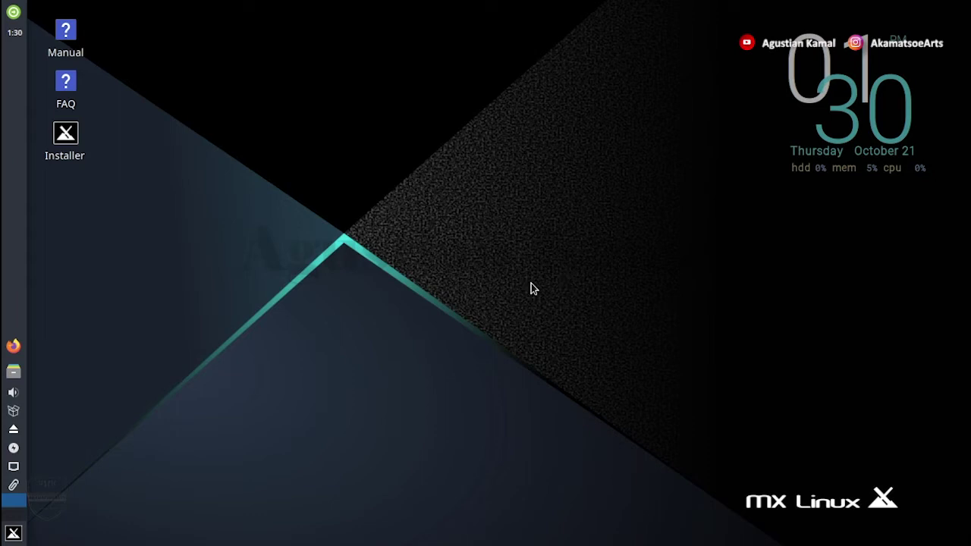
Launch GParted from the Whisker menu and authenticate with the root password.
click(14, 532)
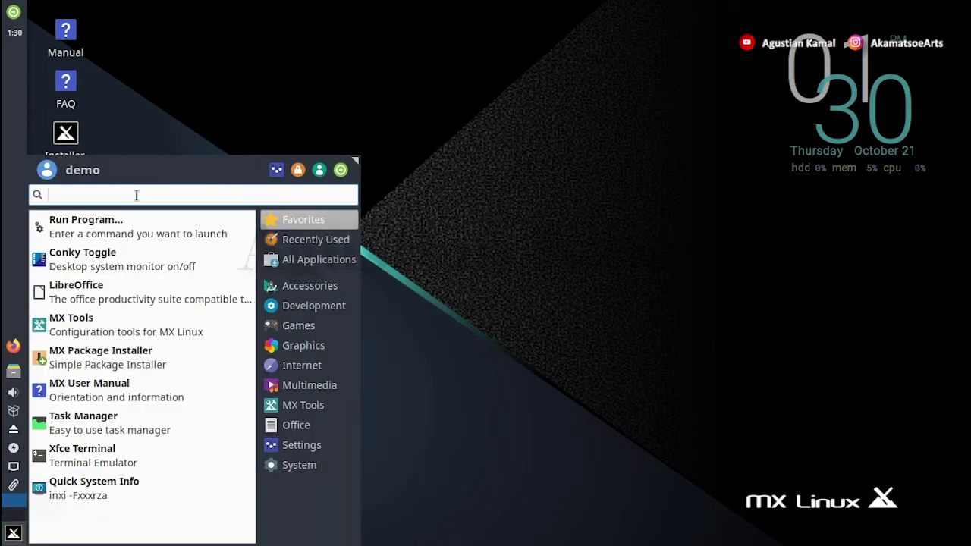
text(gpart)
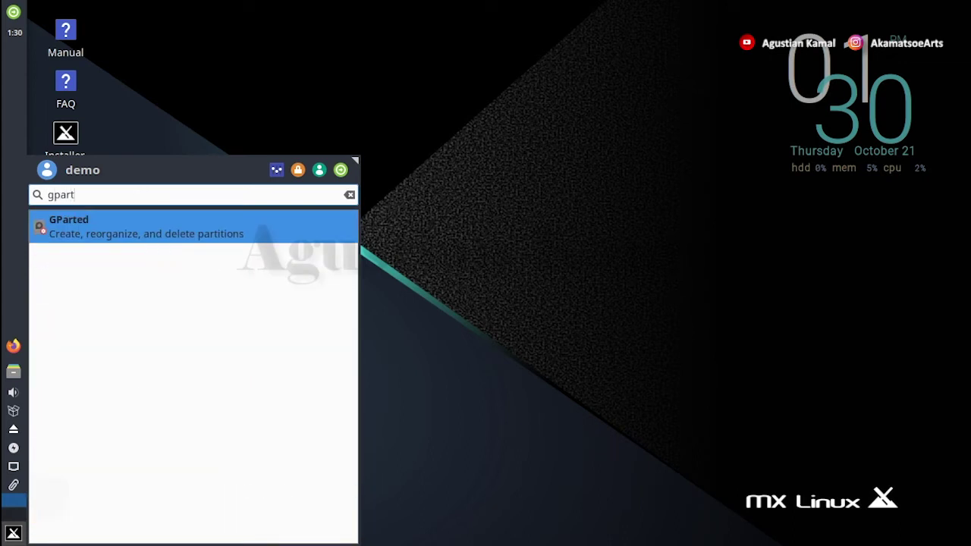
click(145, 234)
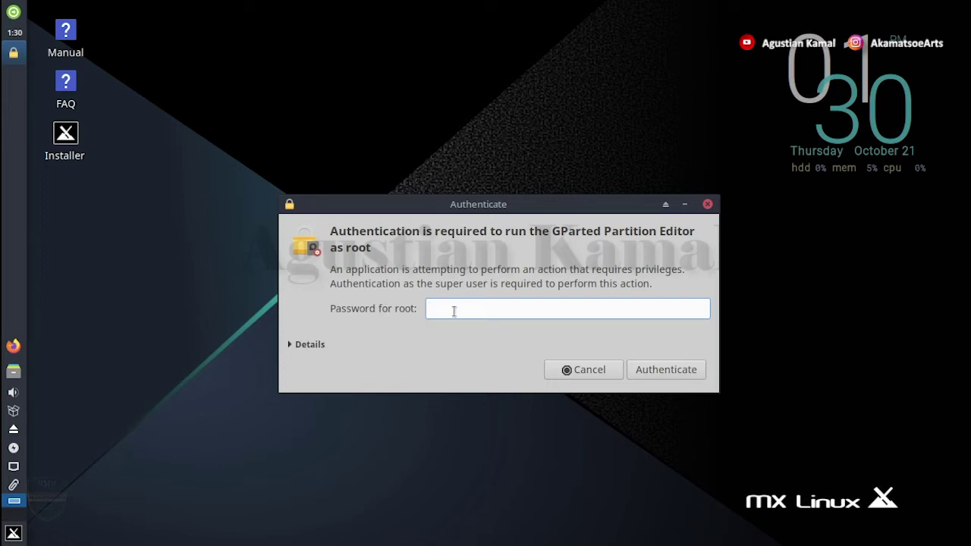
text(****)
key(Return)
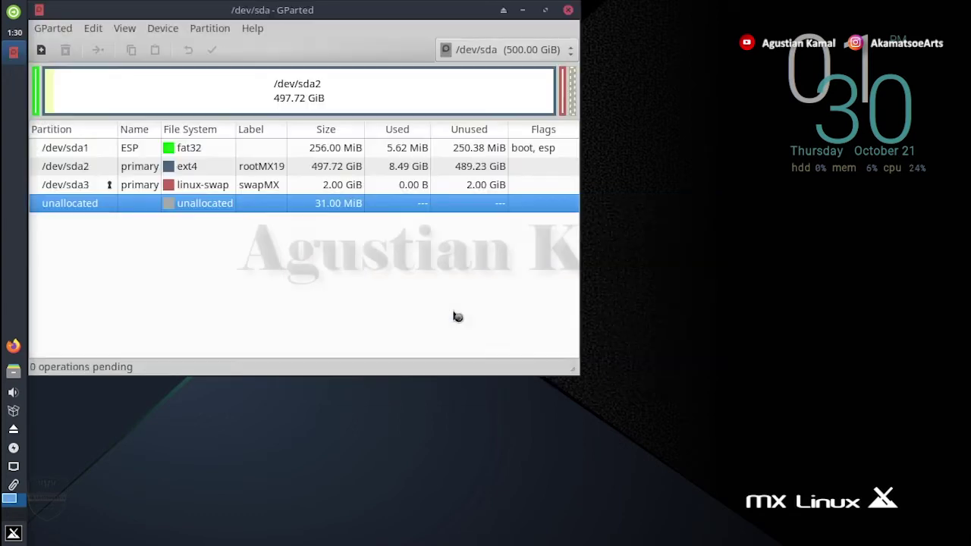
drag(385, 10, 566, 86)
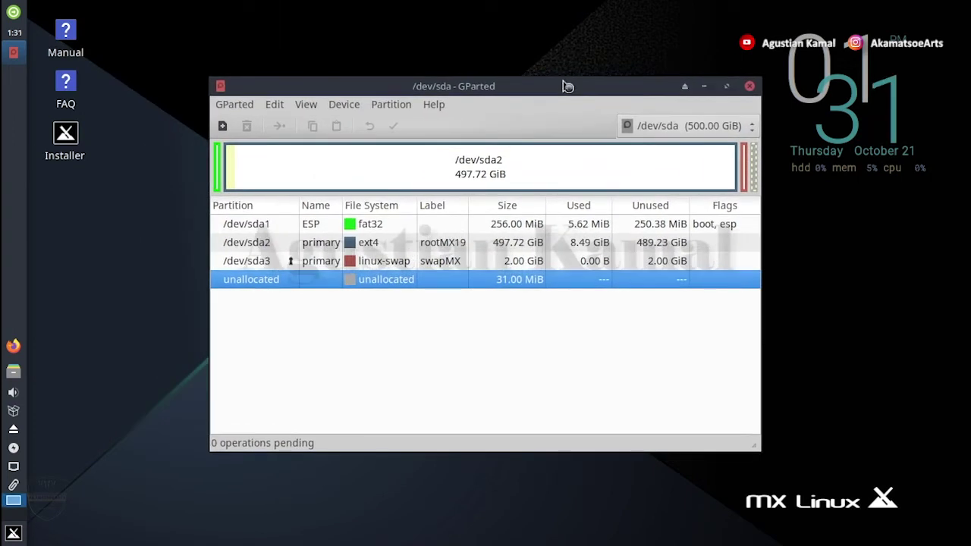
click(703, 127)
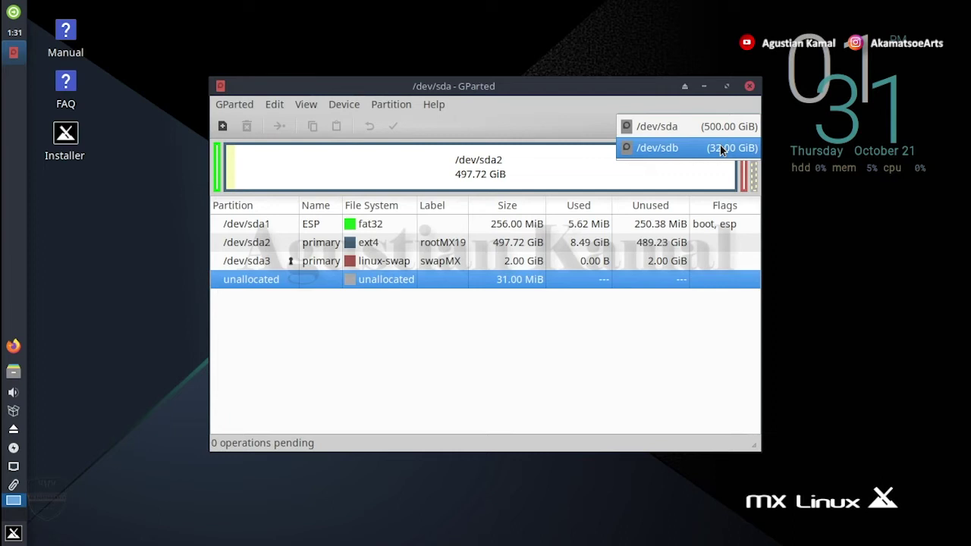
click(720, 127)
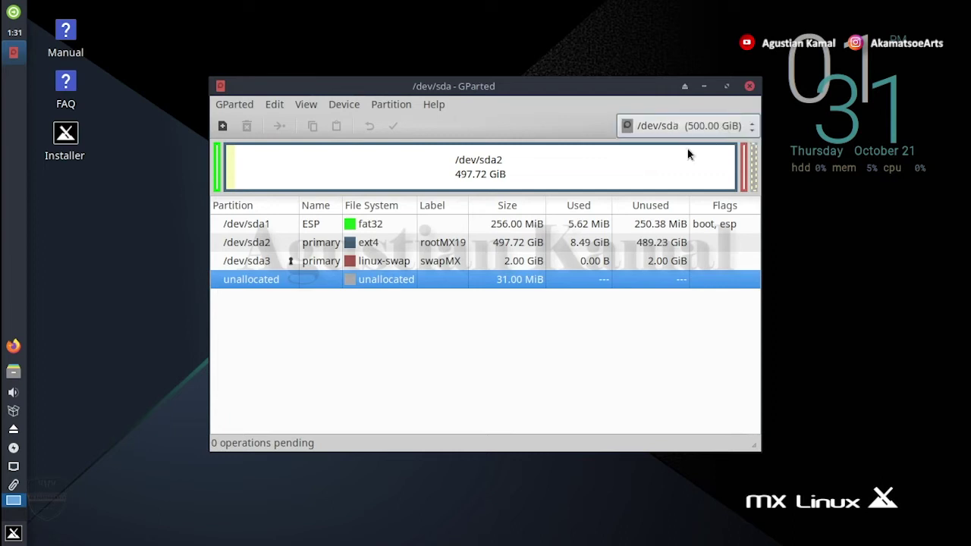
drag(582, 89, 628, 90)
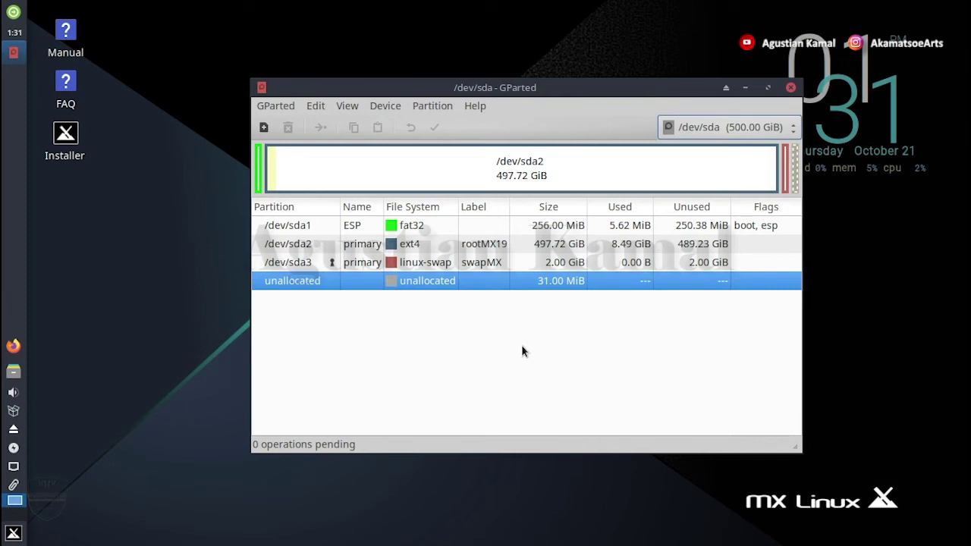
Set /dev/sda2's Resize/Move 'Free space following' to 102400 MiB, giving a 407264 MiB size.
click(436, 243)
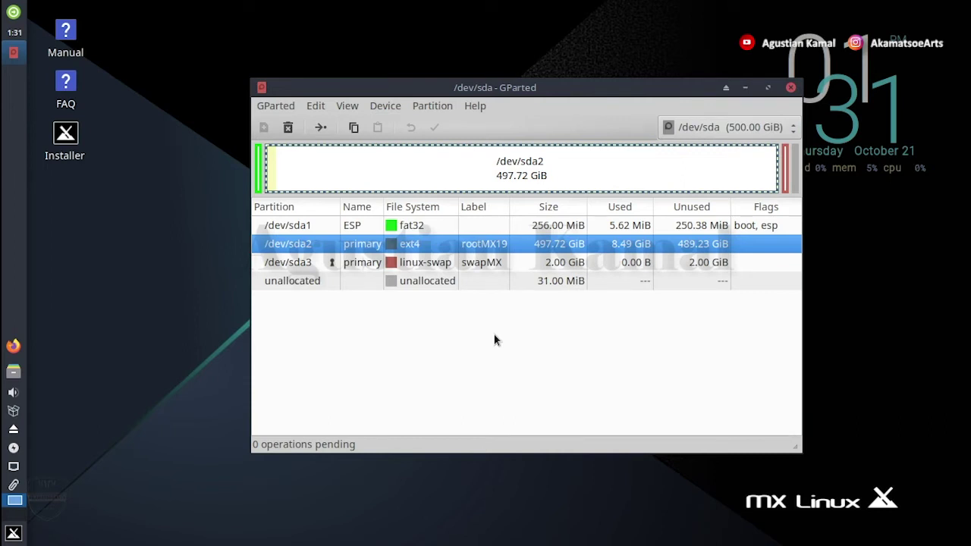
right_click(434, 245)
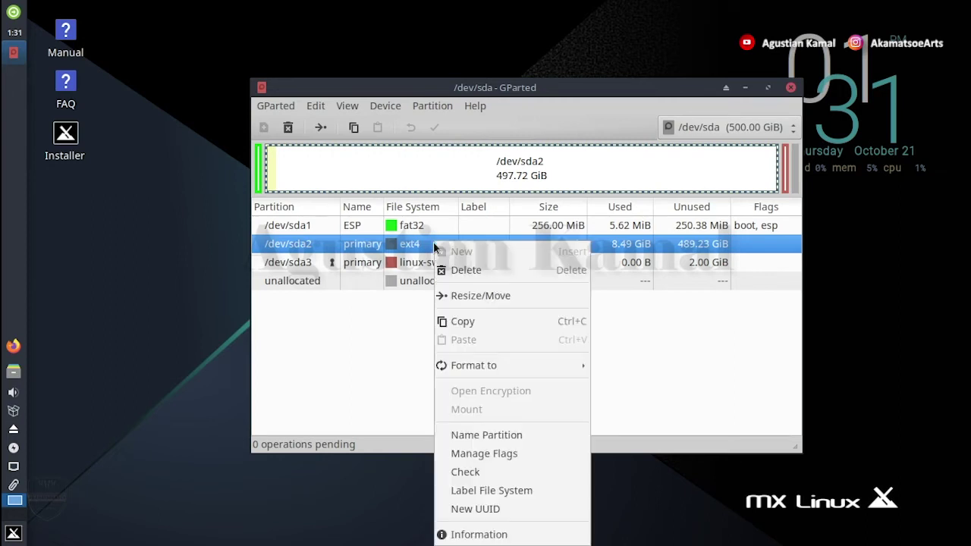
click(511, 296)
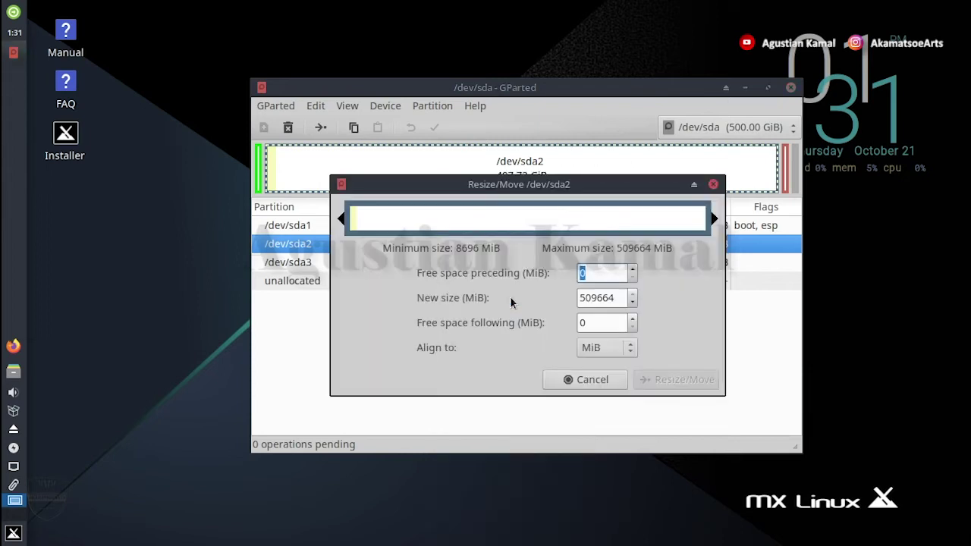
click(603, 322)
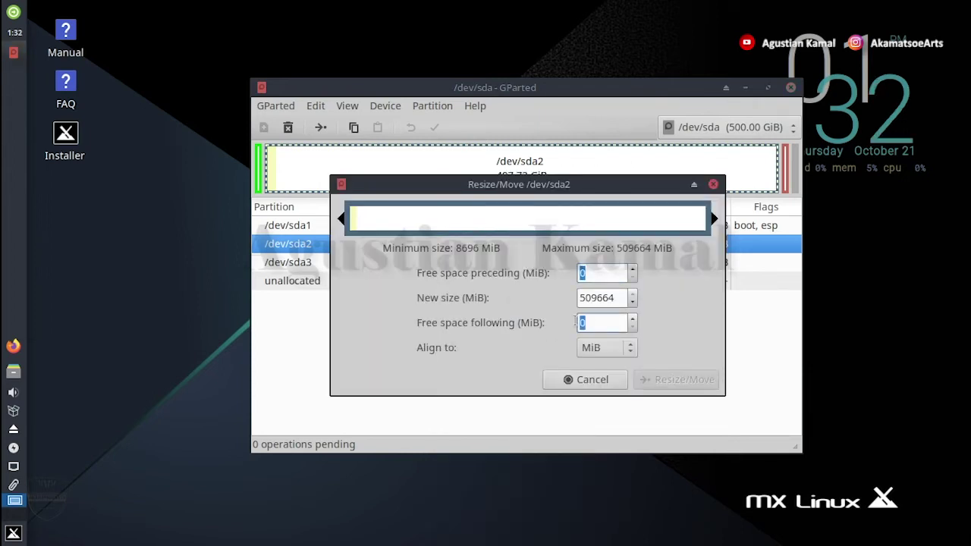
double_click(602, 321)
text(102400)
click(611, 274)
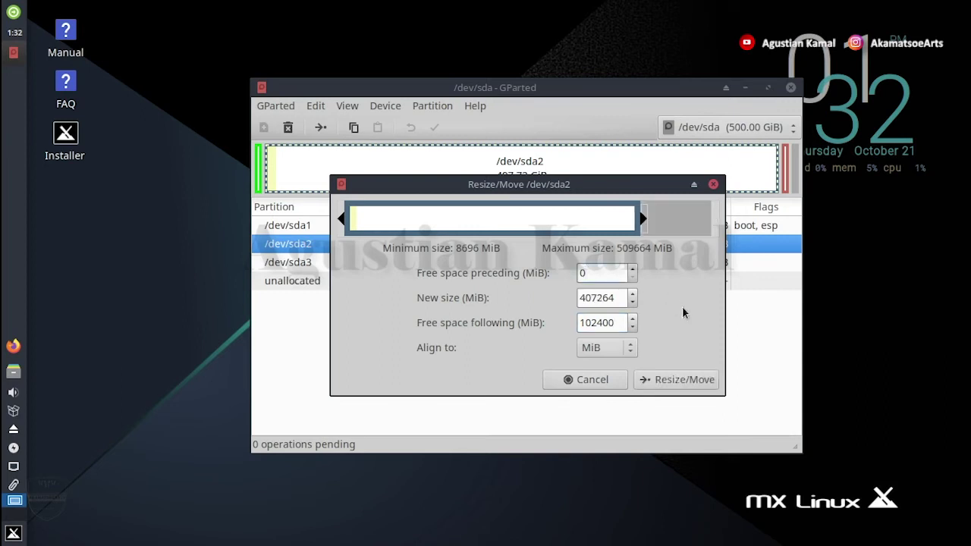
Apply the /dev/sda2 shrink to 397.72 GiB, leaving 100 GiB unallocated, and close GParted.
click(679, 381)
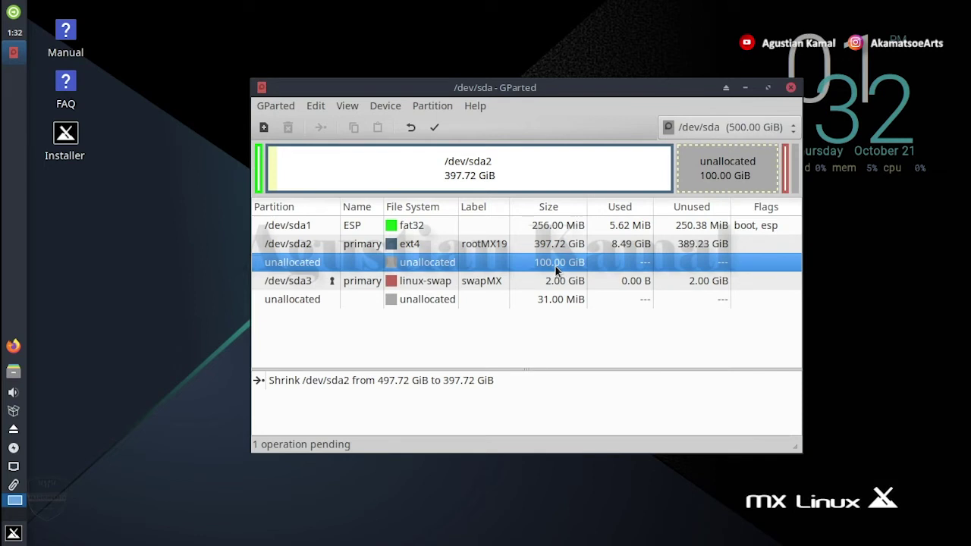
click(434, 127)
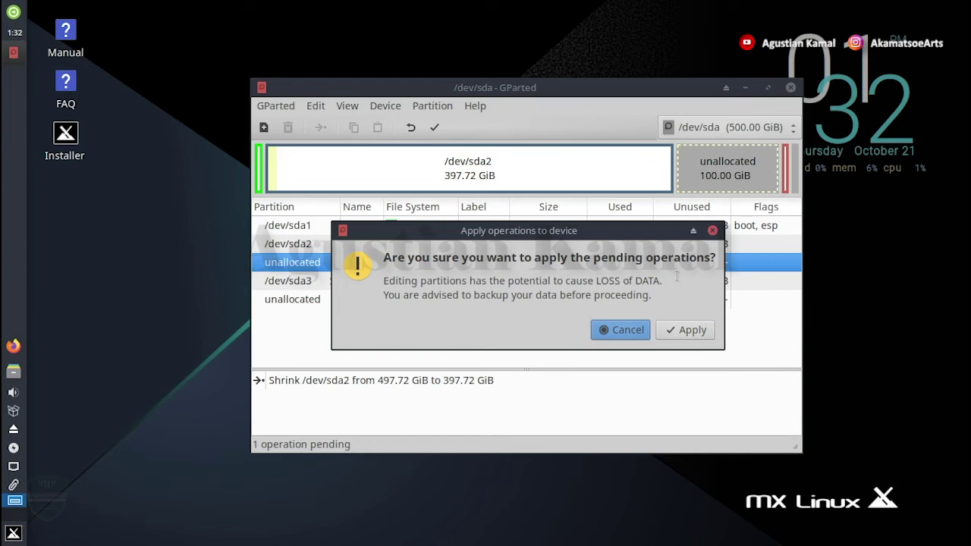
click(688, 331)
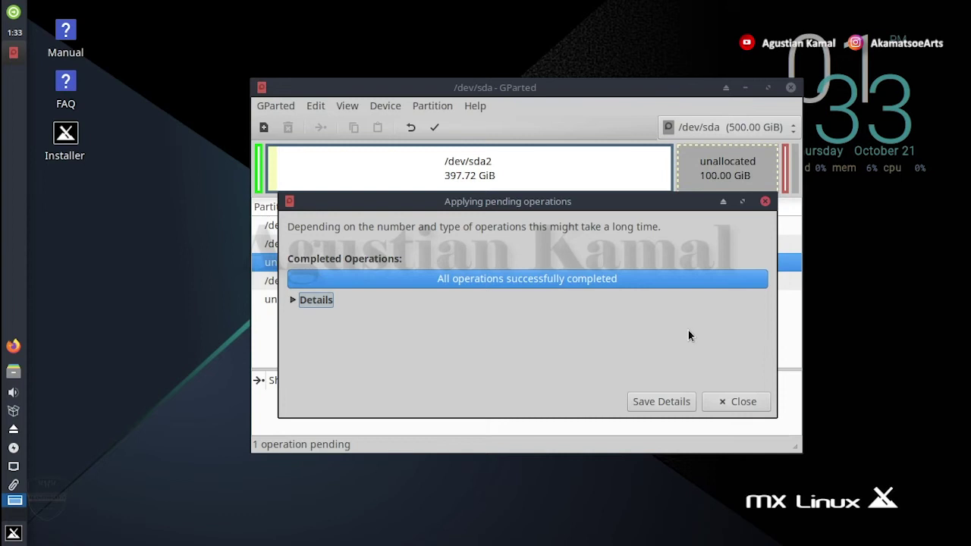
click(737, 402)
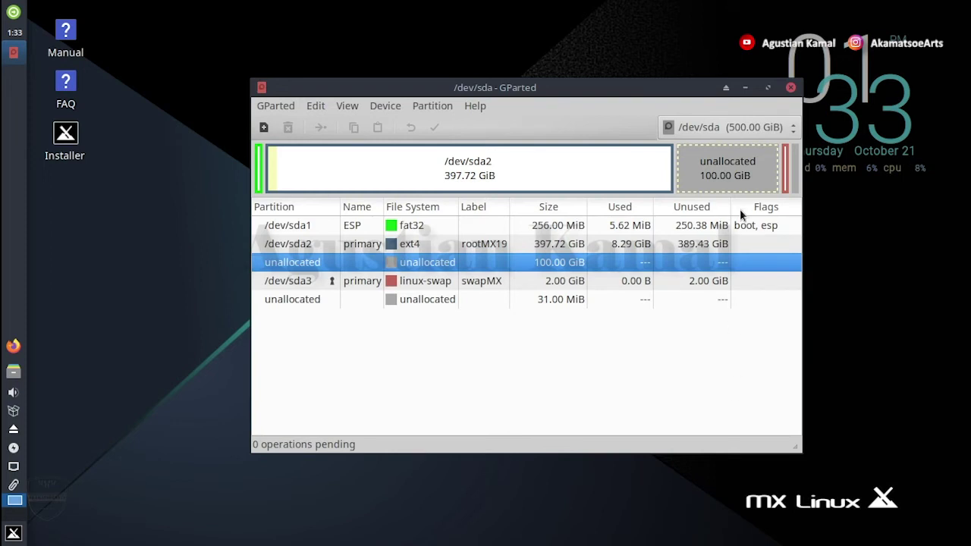
click(791, 88)
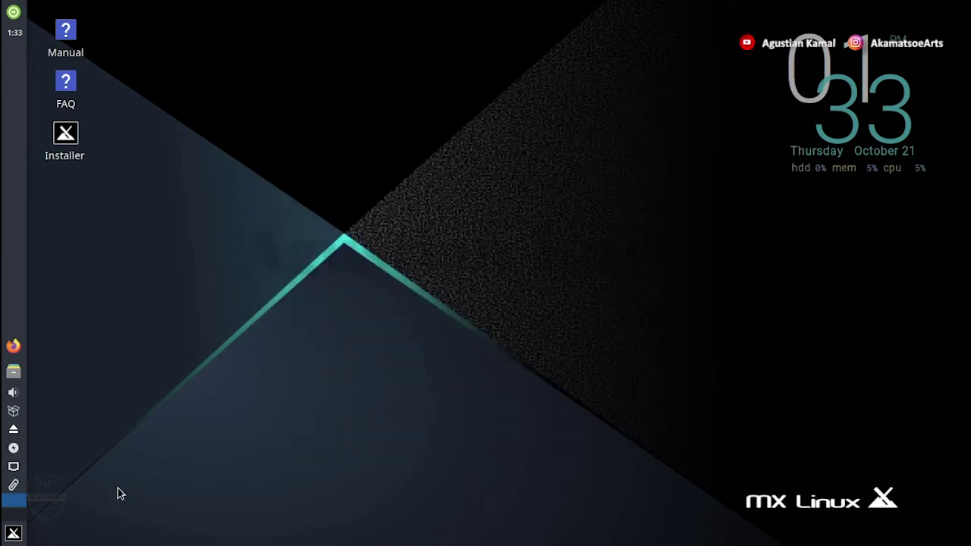
Restart the computer from the Whisker menu's log out options.
click(13, 532)
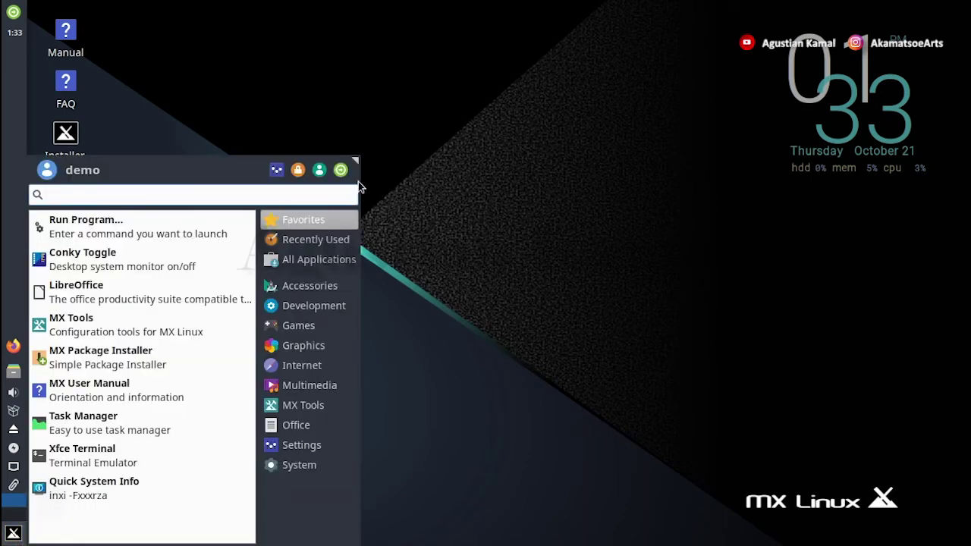
click(345, 174)
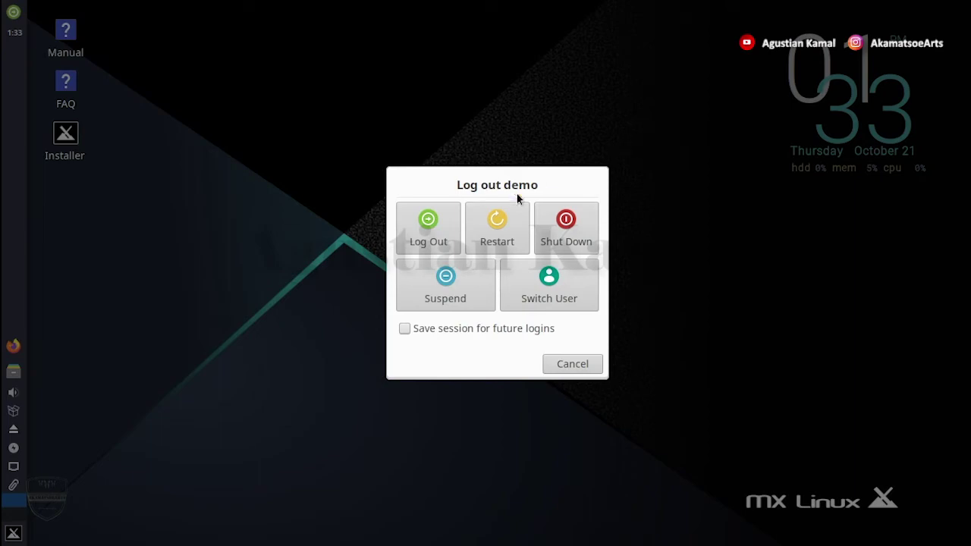
click(493, 226)
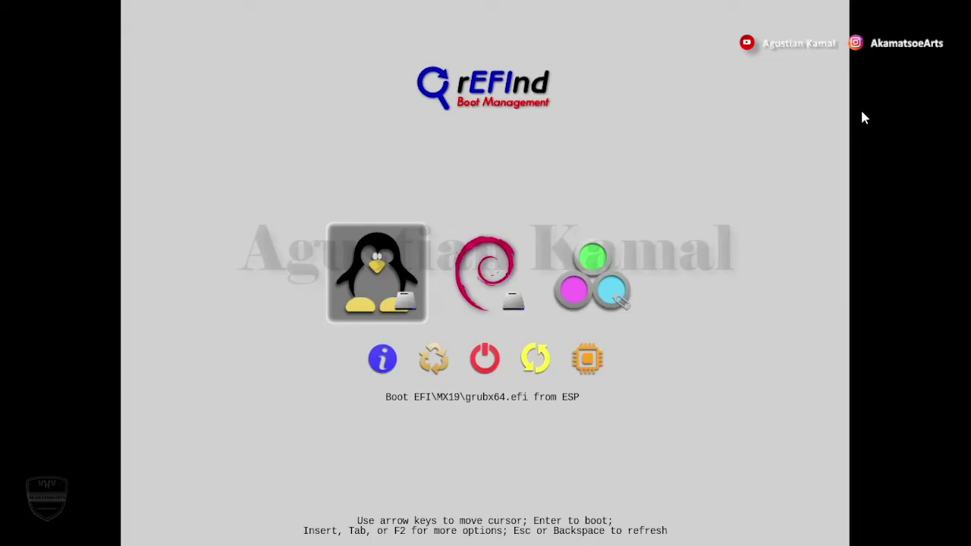
Boot the Ventoy USB through the VTOYEFI fallback boot loader entry in rEFInd.
key(Right)
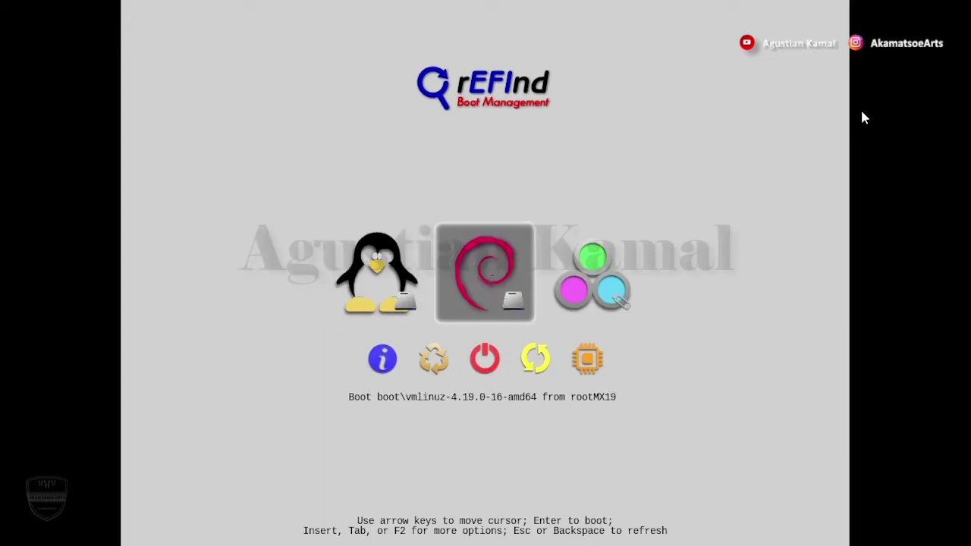
key(Right)
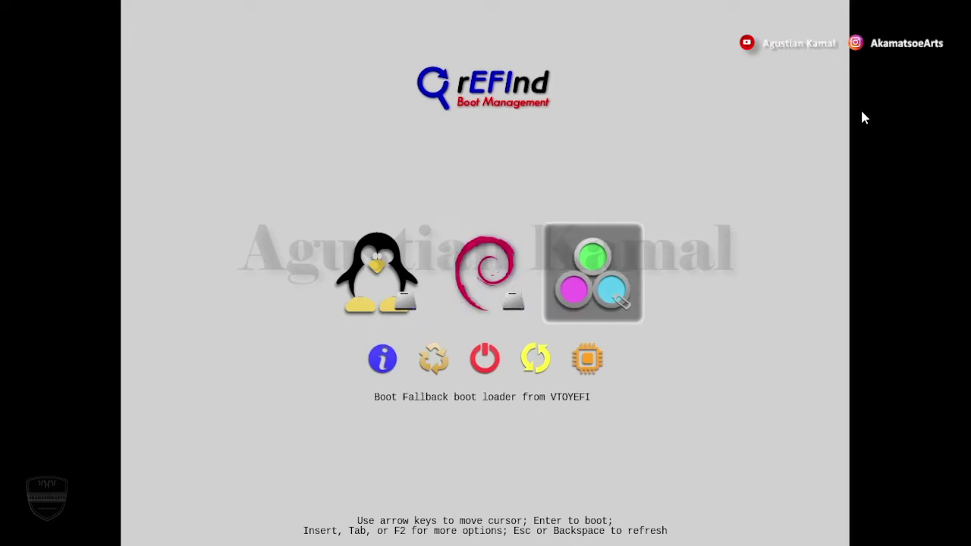
key(Left)
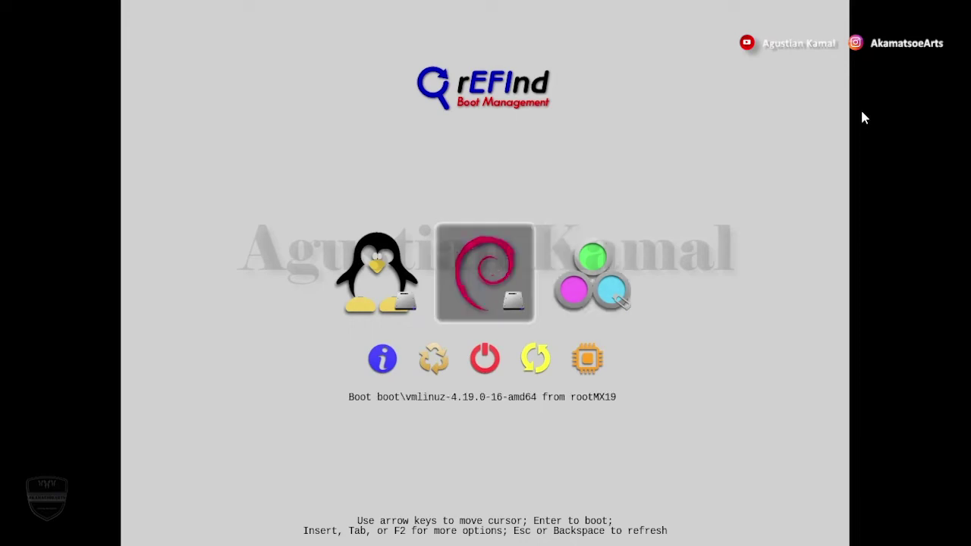
key(Right)
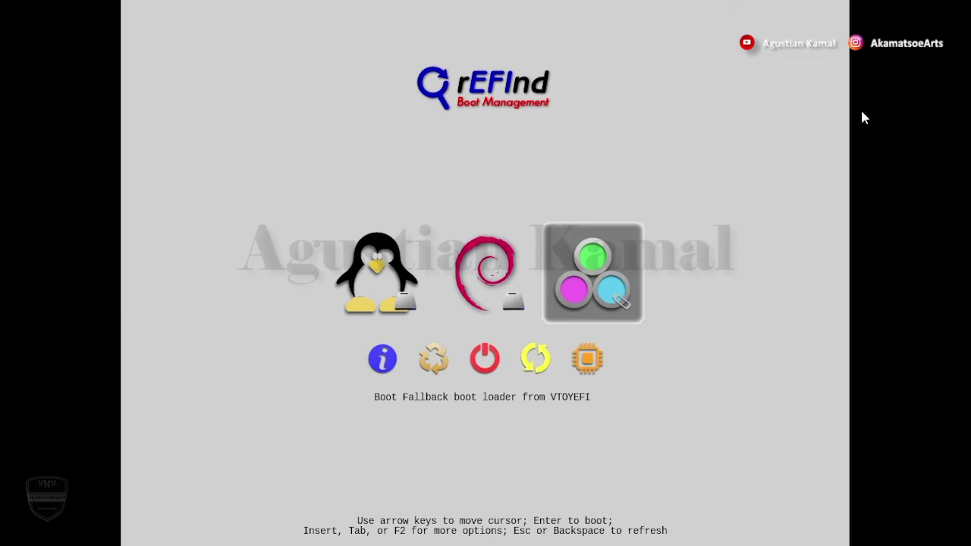
key(Return)
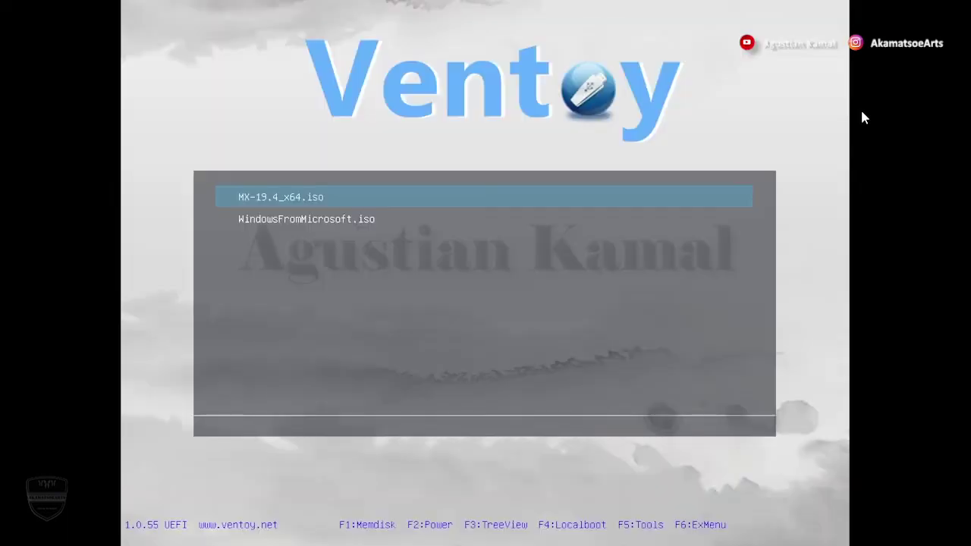
Select WindowsFromMicrosoft.iso in the Ventoy menu to start the Windows installer.
key(Down)
key(Down)
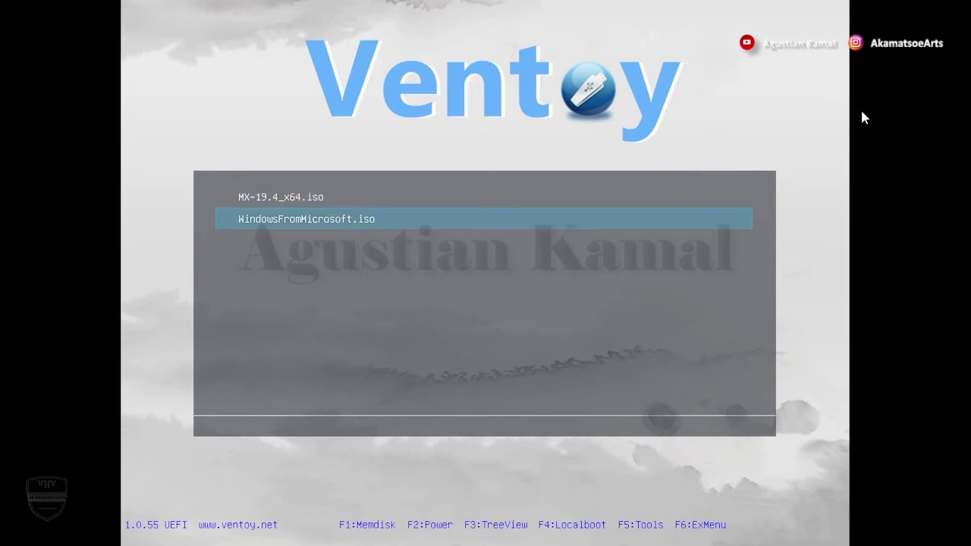
key(Up)
key(Down)
key(Up)
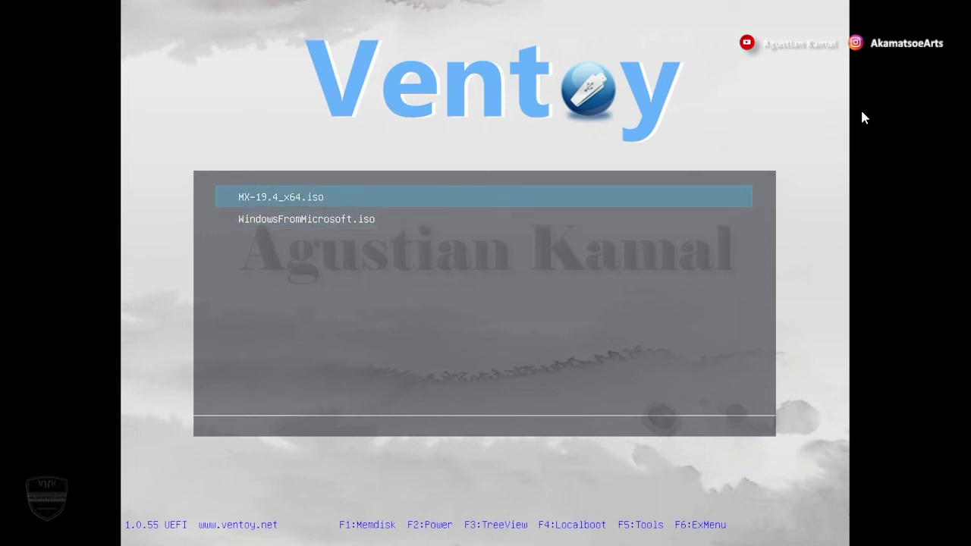
key(Down)
key(Up)
key(Down)
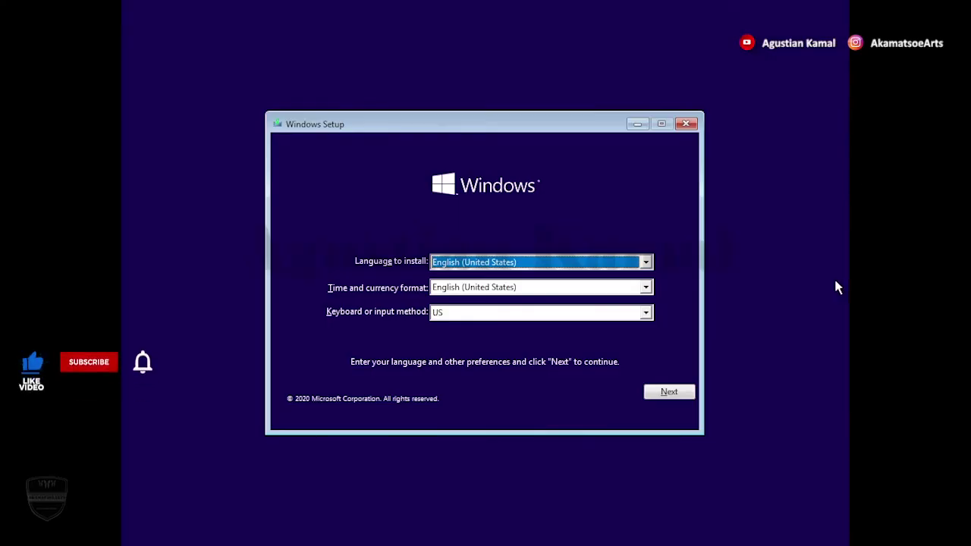
Start Windows Setup in English (United States), skip the product key, and choose Windows 10 Pro.
click(683, 390)
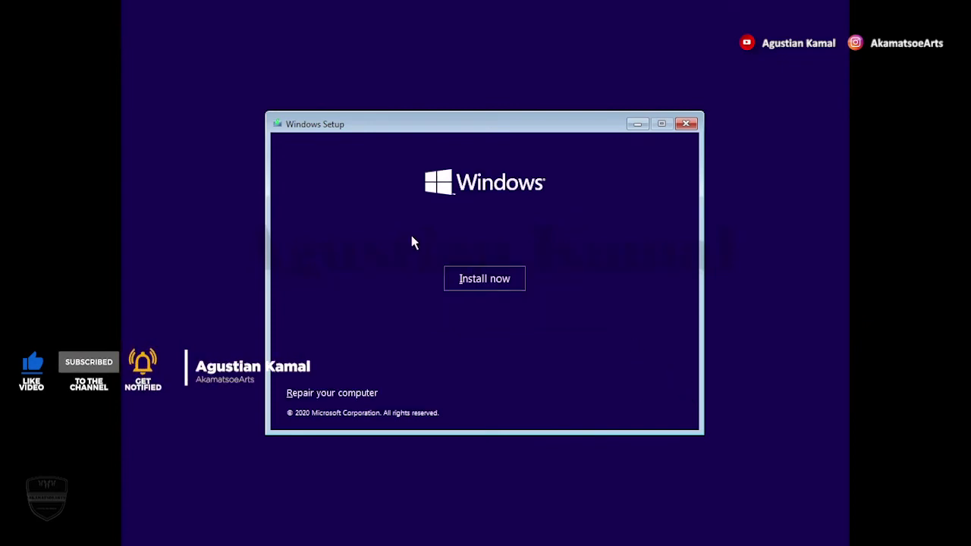
click(467, 280)
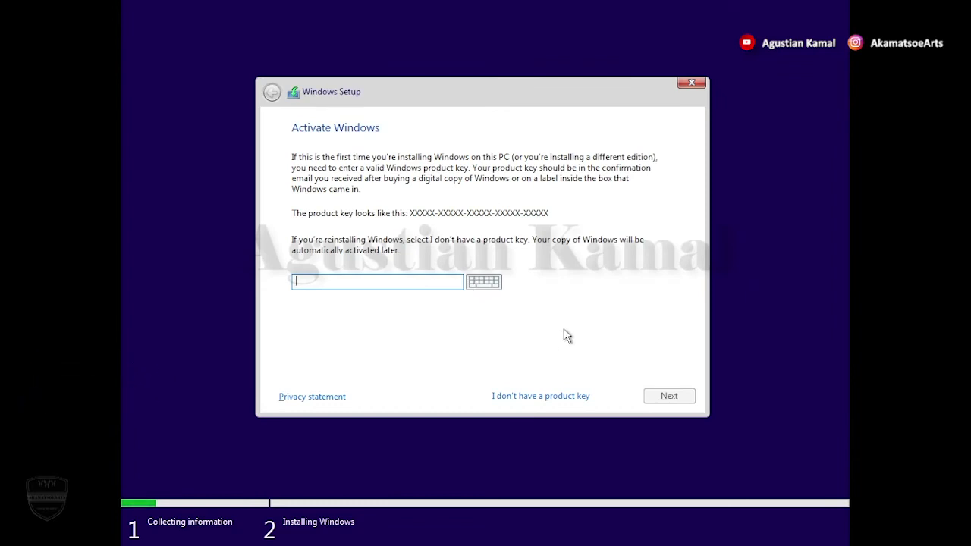
click(554, 397)
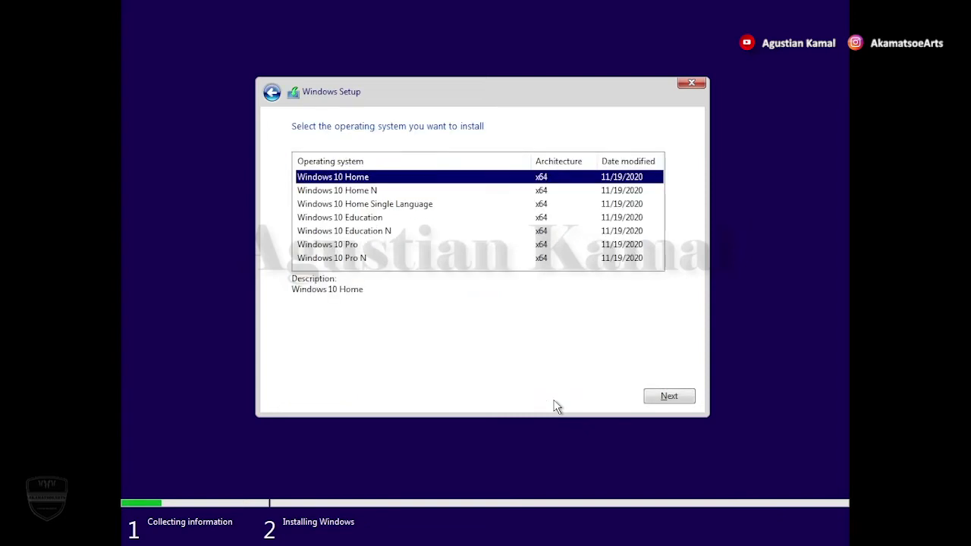
click(364, 245)
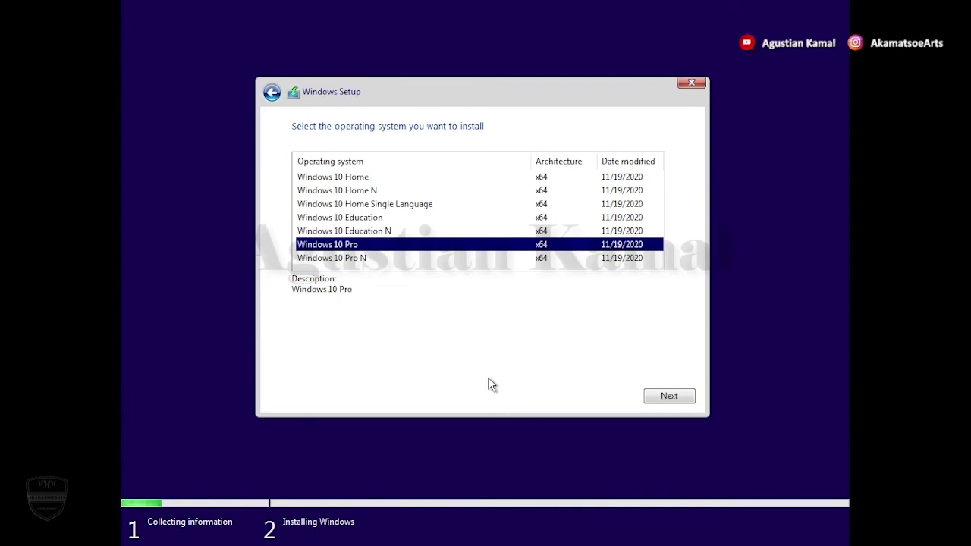
click(668, 398)
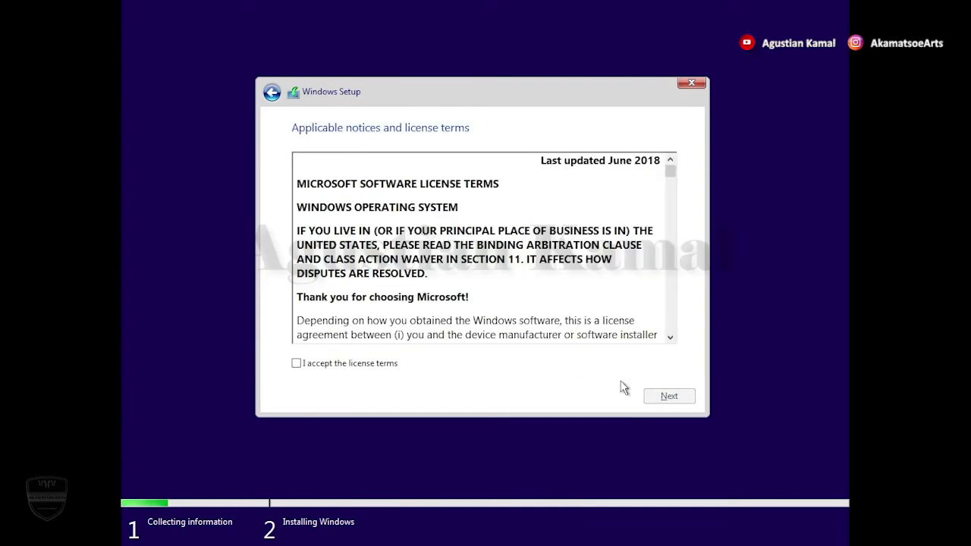
Accept the license, choose Custom installation, and install into Drive 0's 100 GB unallocated space.
click(298, 363)
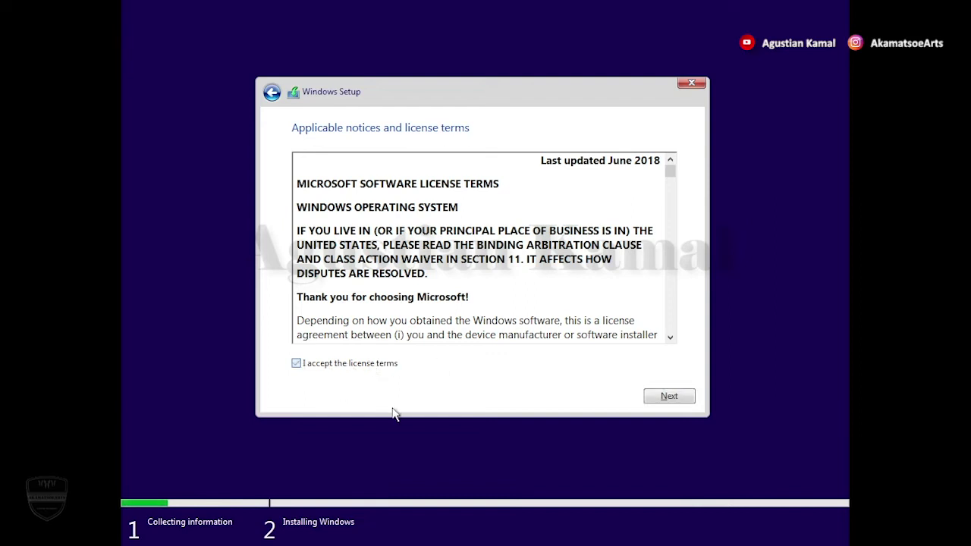
click(664, 402)
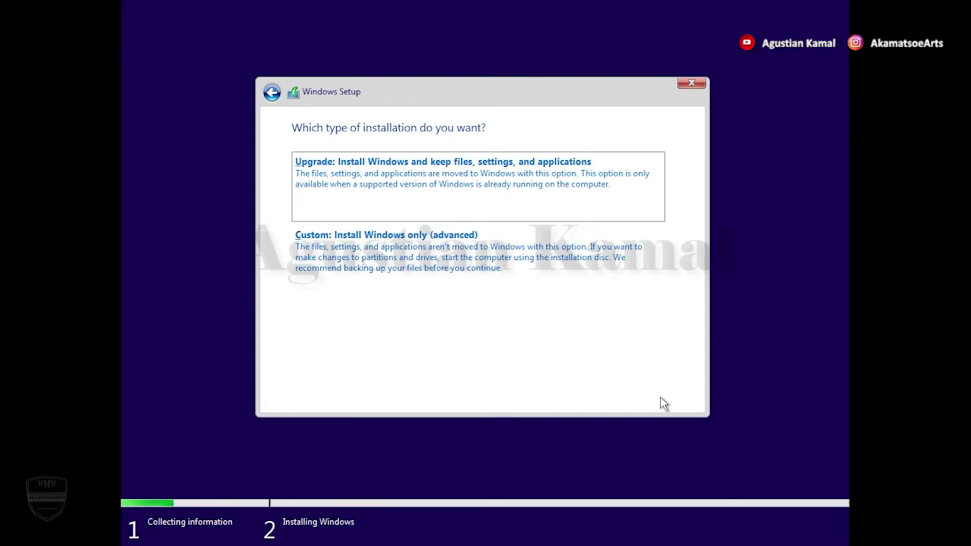
click(422, 258)
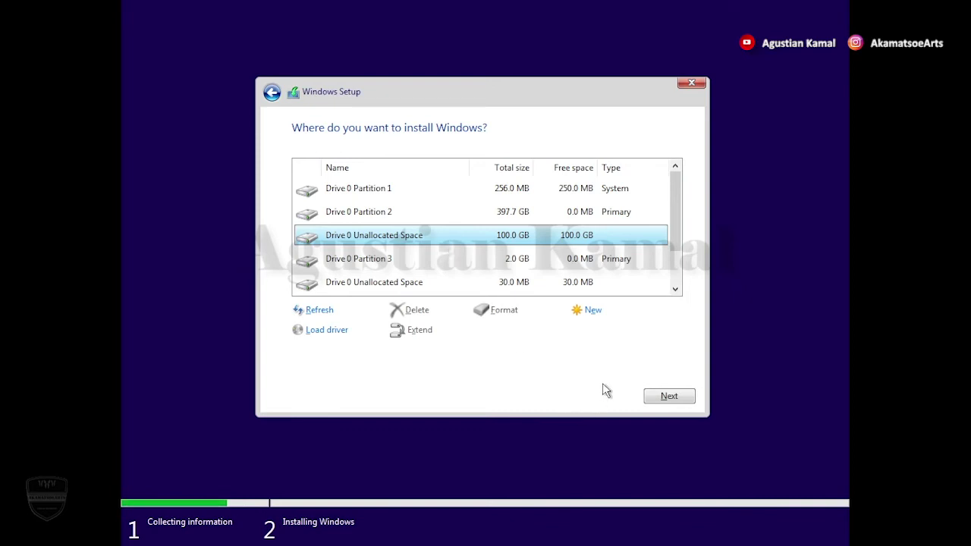
click(660, 400)
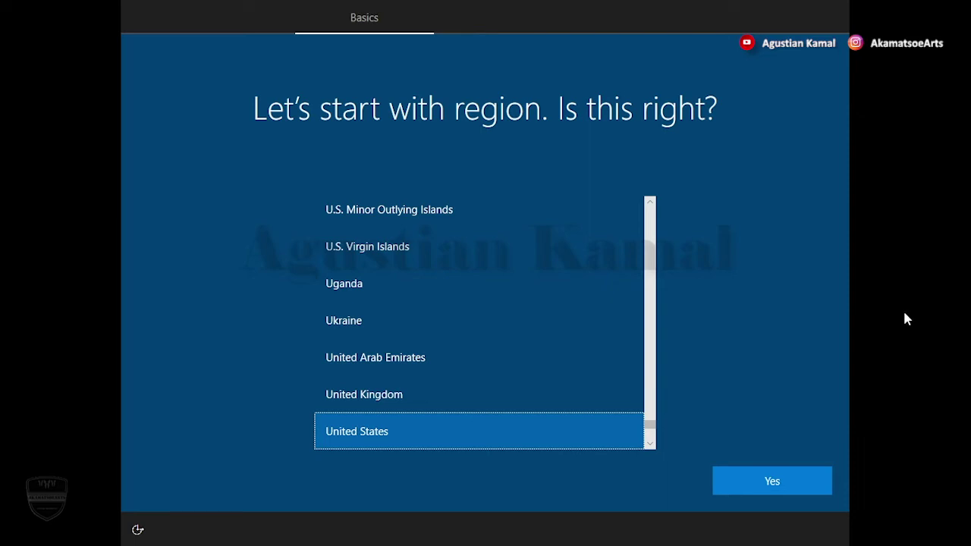
Accept United States region and US keyboard, skip a second layout, and continue with offline limited setup.
click(798, 486)
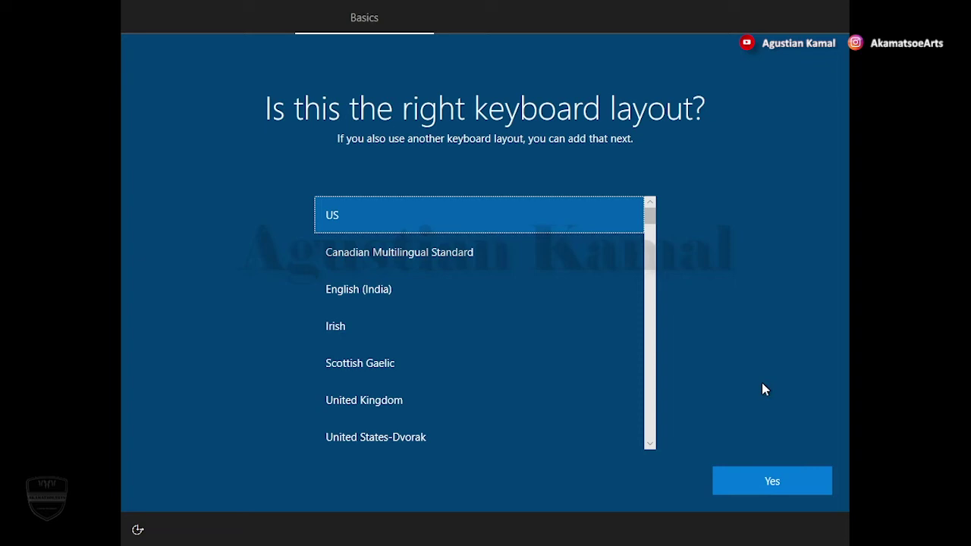
click(778, 484)
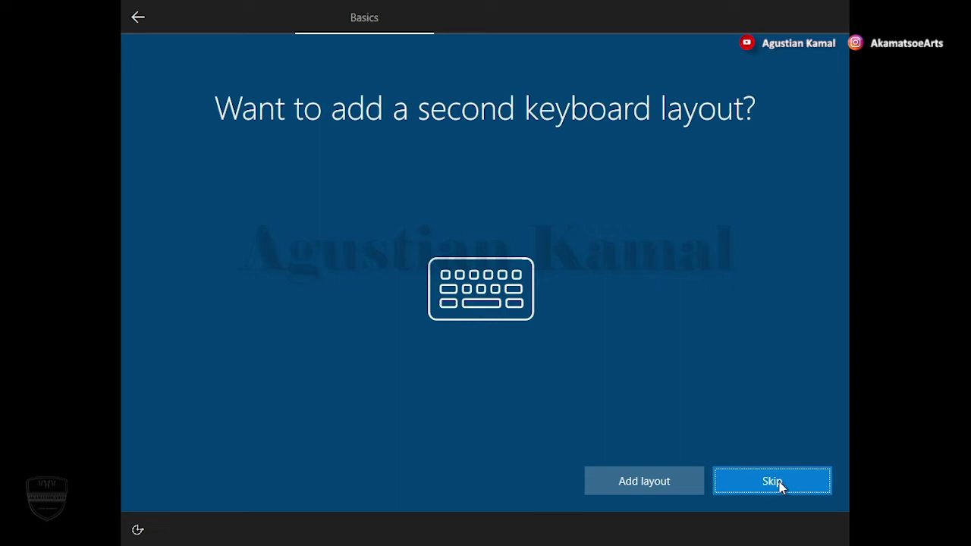
click(779, 482)
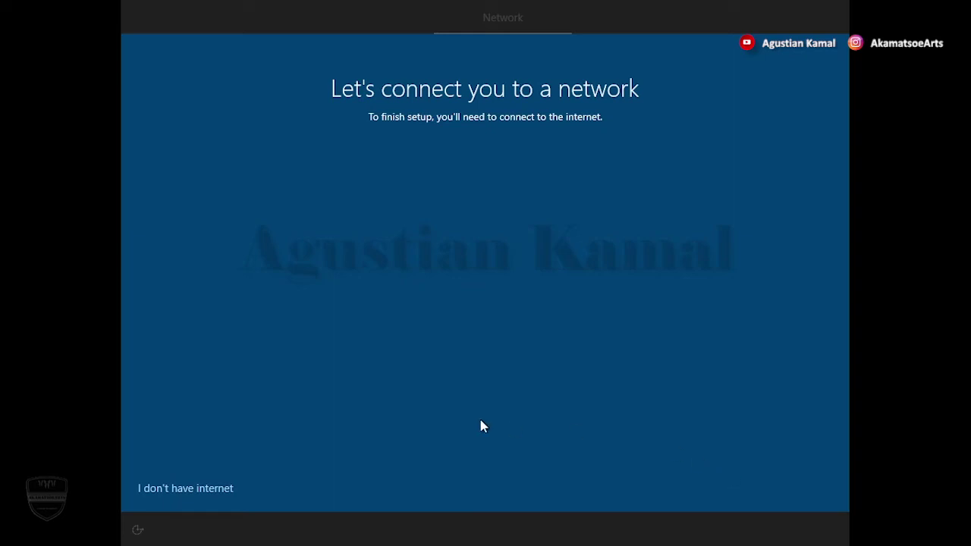
click(209, 490)
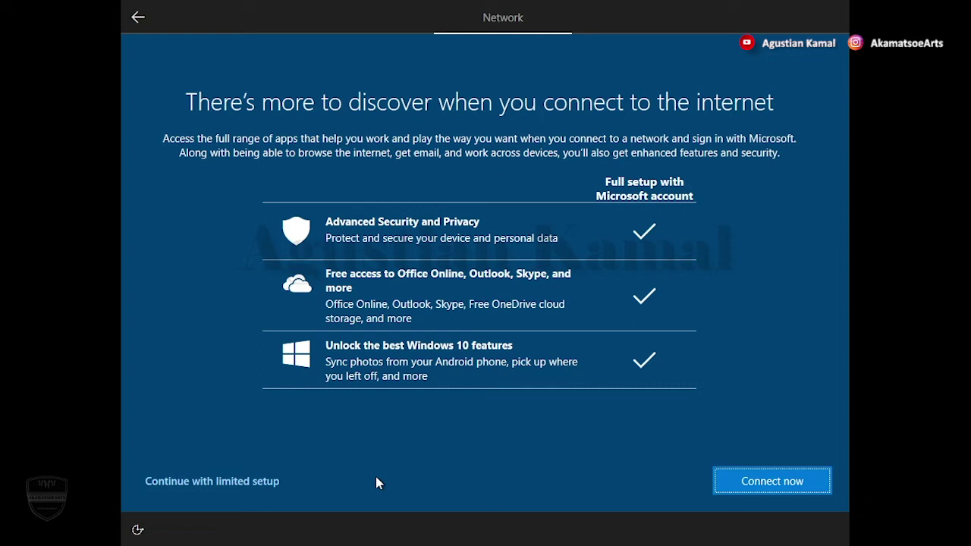
click(240, 481)
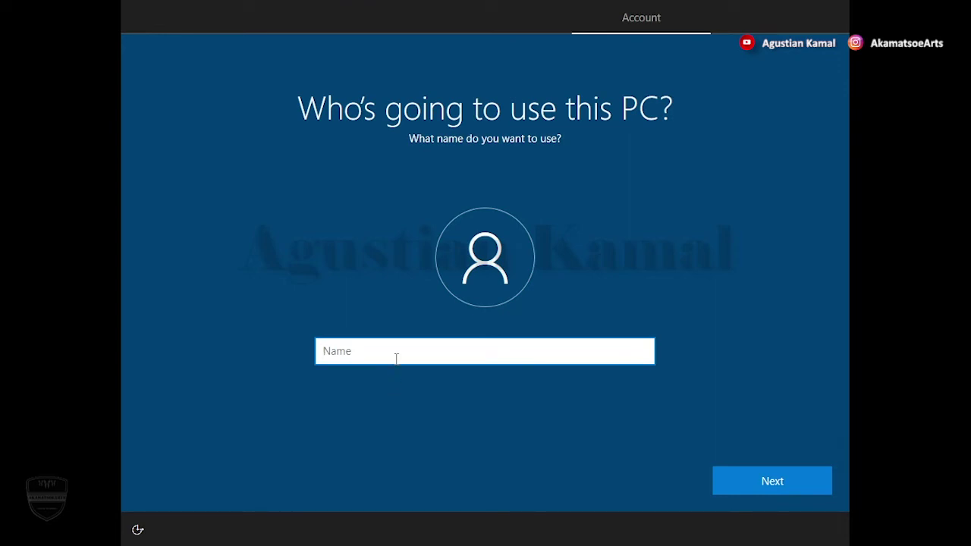
Create a local account with the user's name and no password.
text(agustian kamal)
click(764, 479)
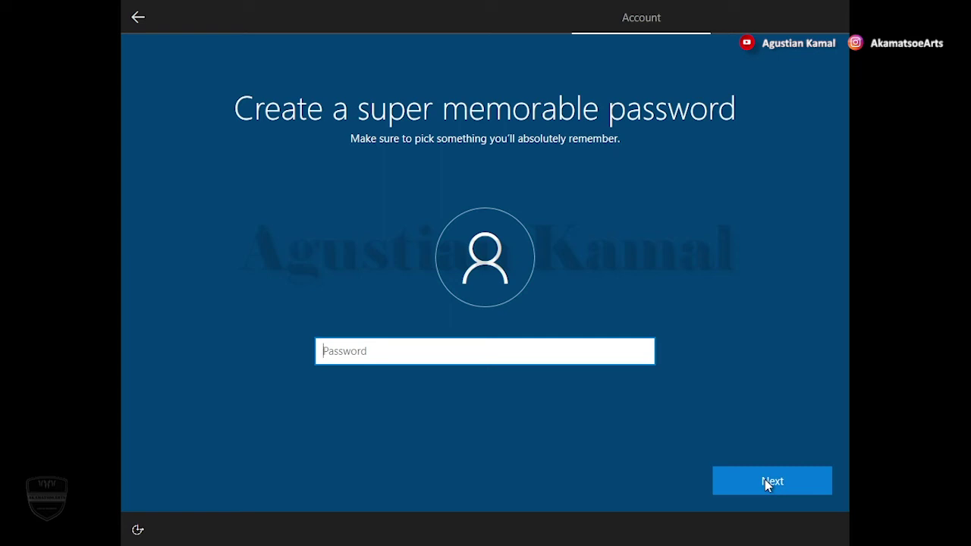
click(765, 479)
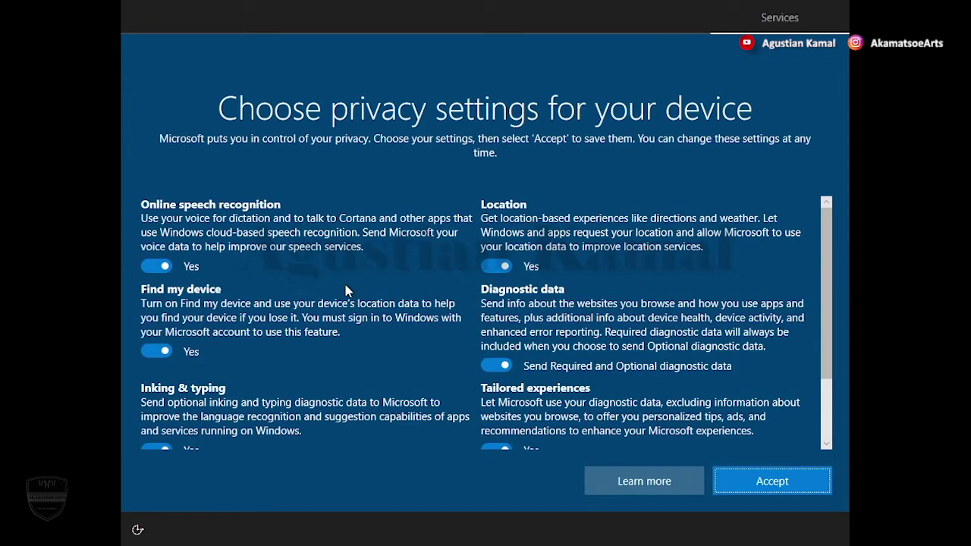
Turn off speech, location, find my device, inking, advertising ID, tailored experiences; limit diagnostics to required, and accept.
click(158, 267)
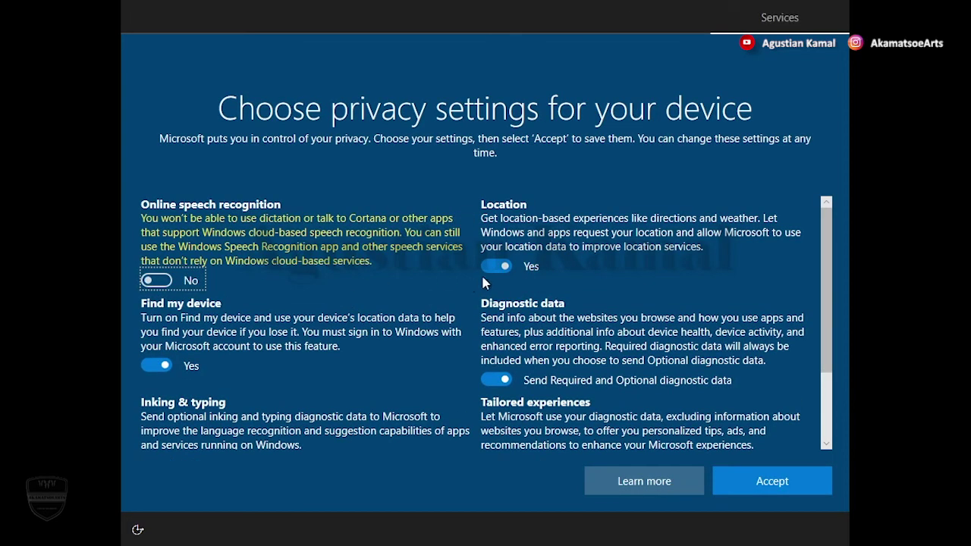
click(500, 267)
click(497, 379)
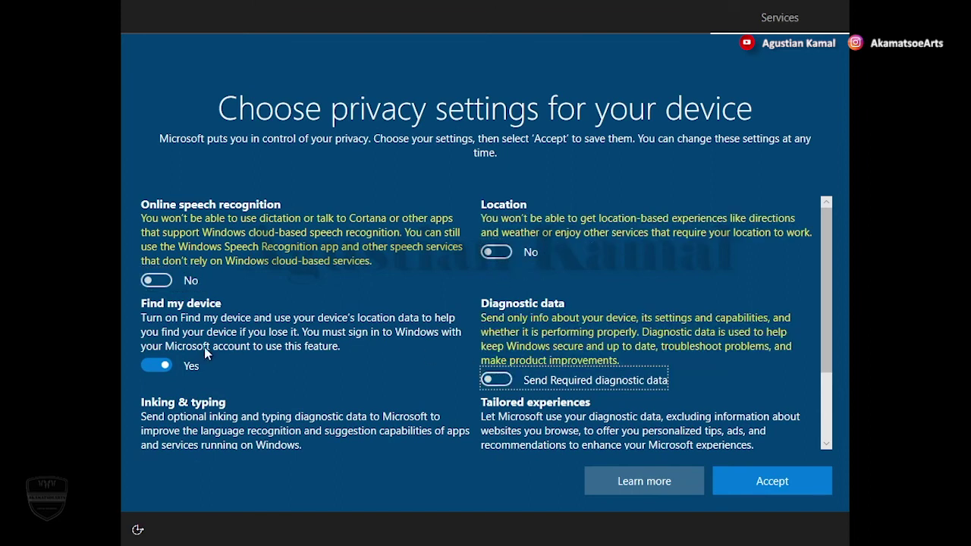
click(165, 367)
scroll(167, 366, down, 3)
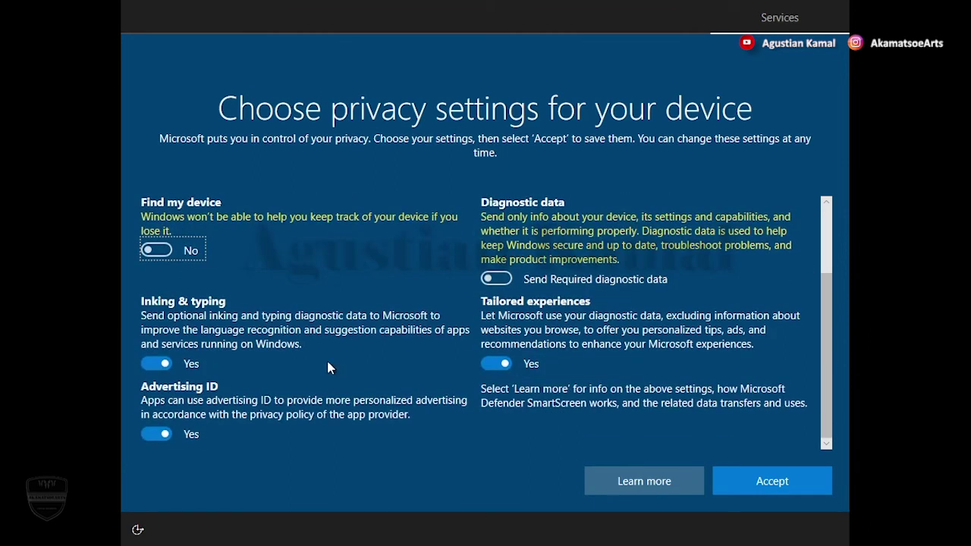
click(168, 364)
click(164, 435)
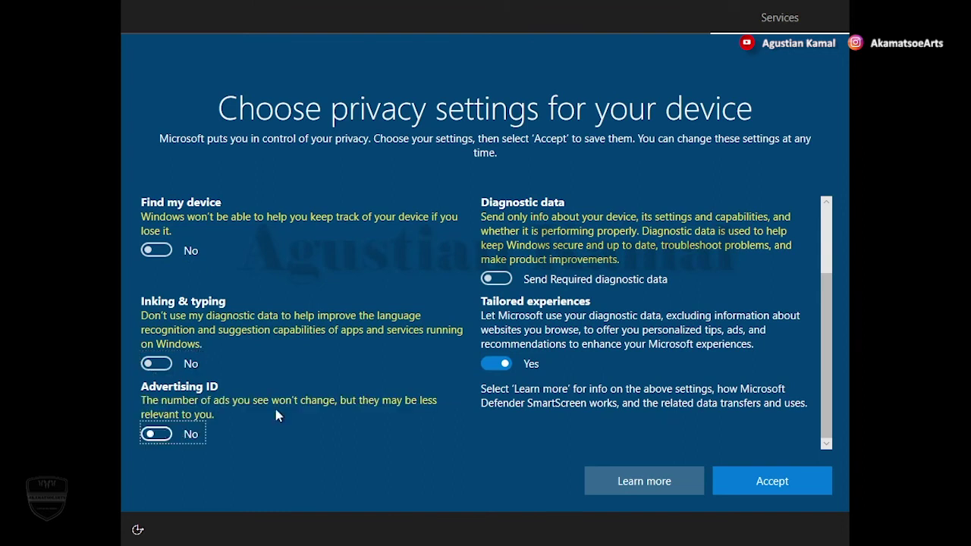
click(496, 364)
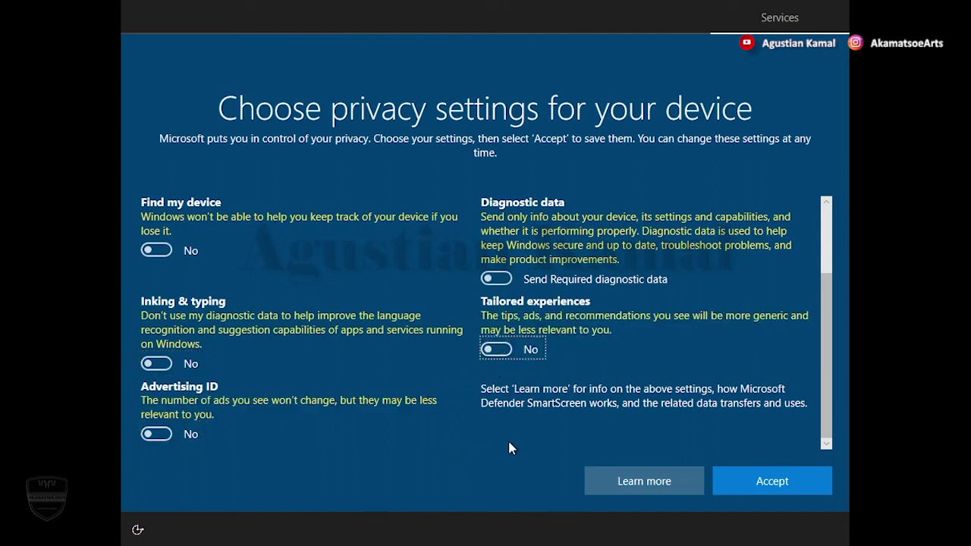
click(796, 487)
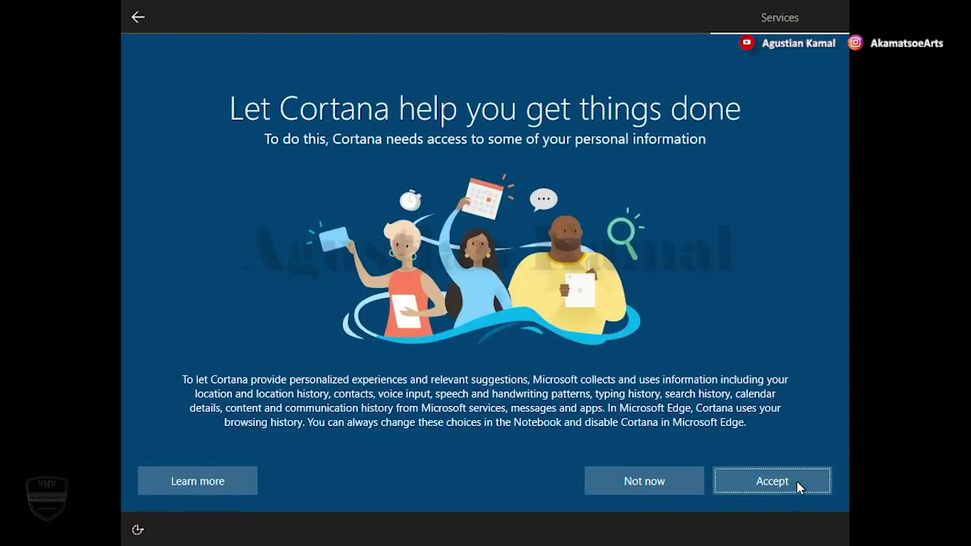
Decline Cortana with Not now, then restart Windows from the Start menu's power options.
click(658, 482)
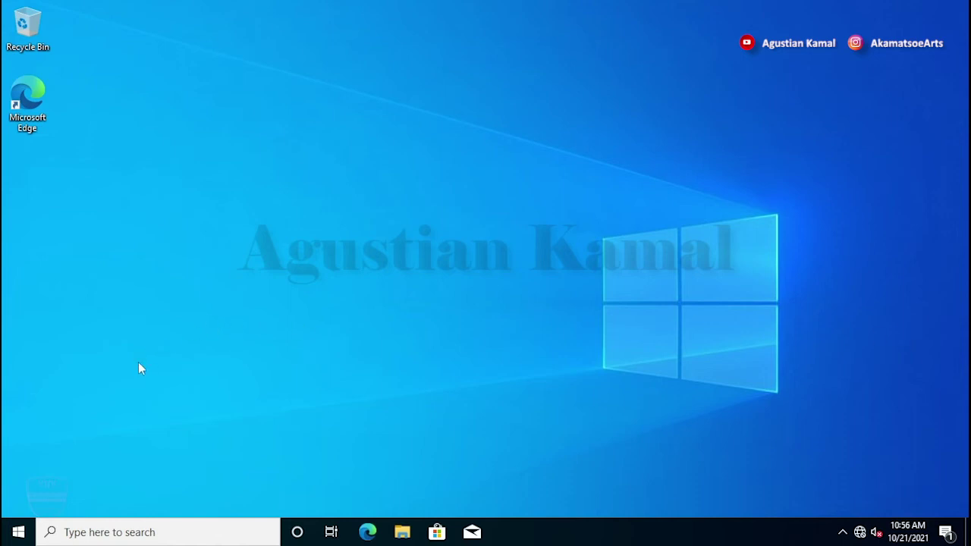
click(18, 533)
click(19, 501)
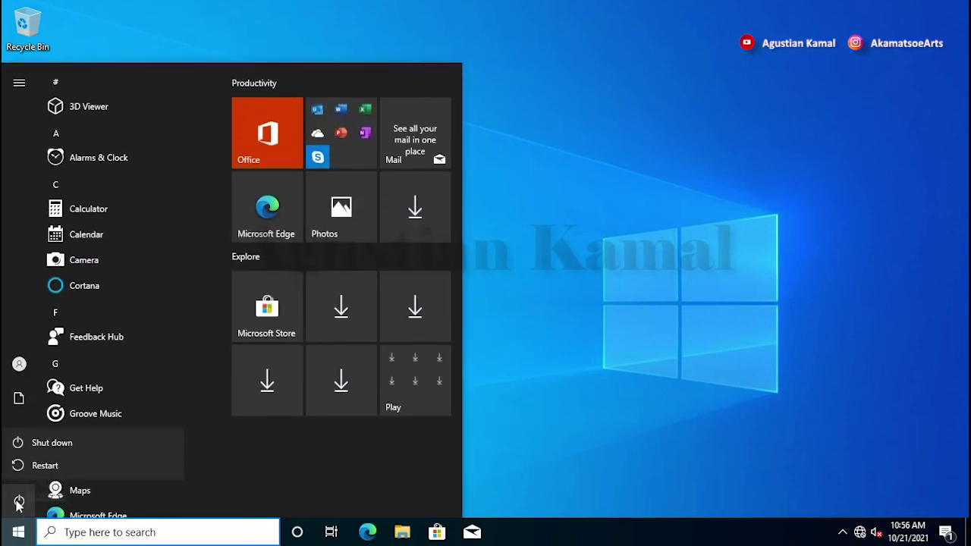
click(45, 466)
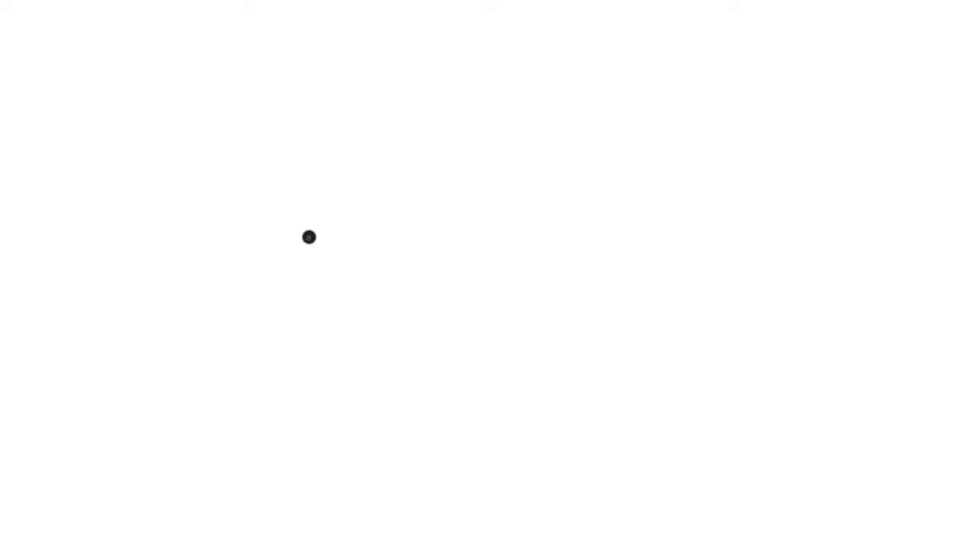